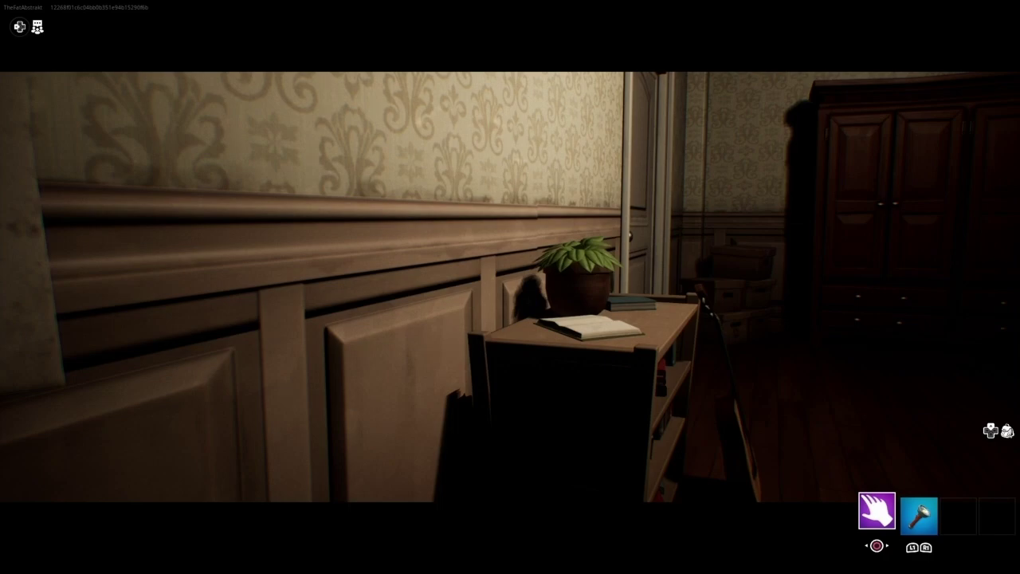
# Open the game menu's settings and move to the audio category
pyautogui.press('Escape')
pyautogui.click(28, 456)
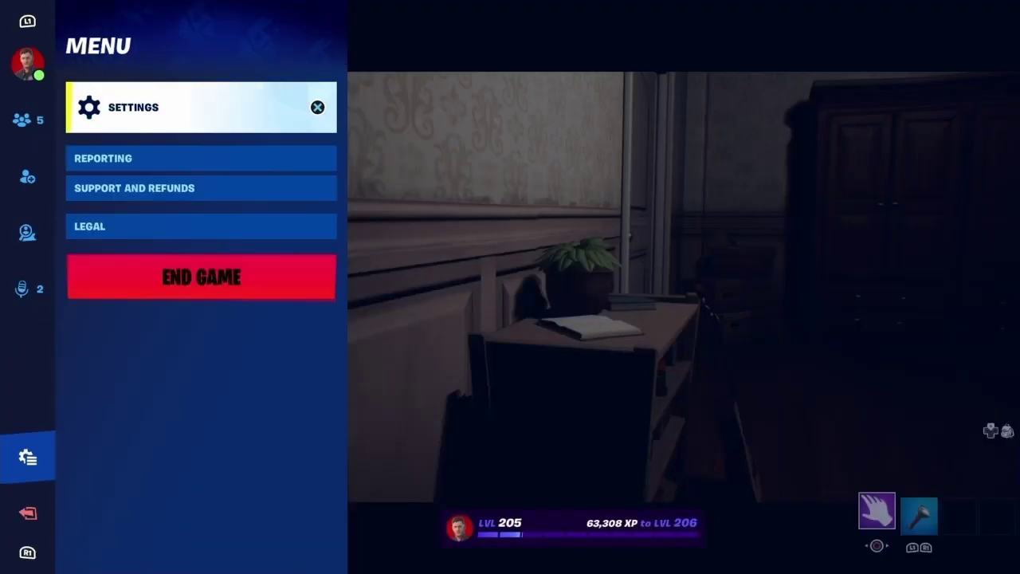
pyautogui.press('Return')
pyautogui.press('Down')
pyautogui.press('Down')
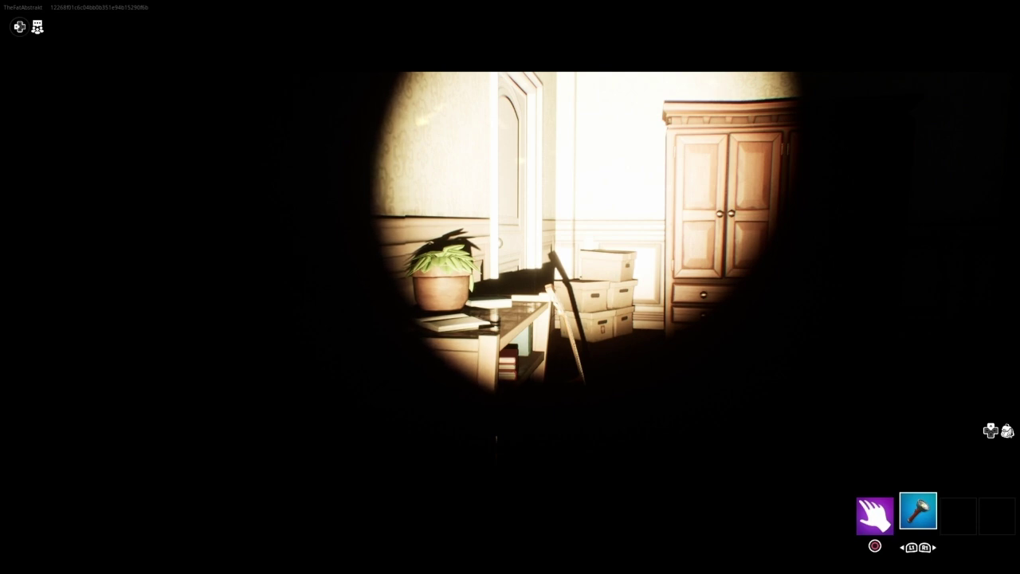
# Enter the hallway with the flashlight out and look around the living room
pyautogui.click(510, 287)
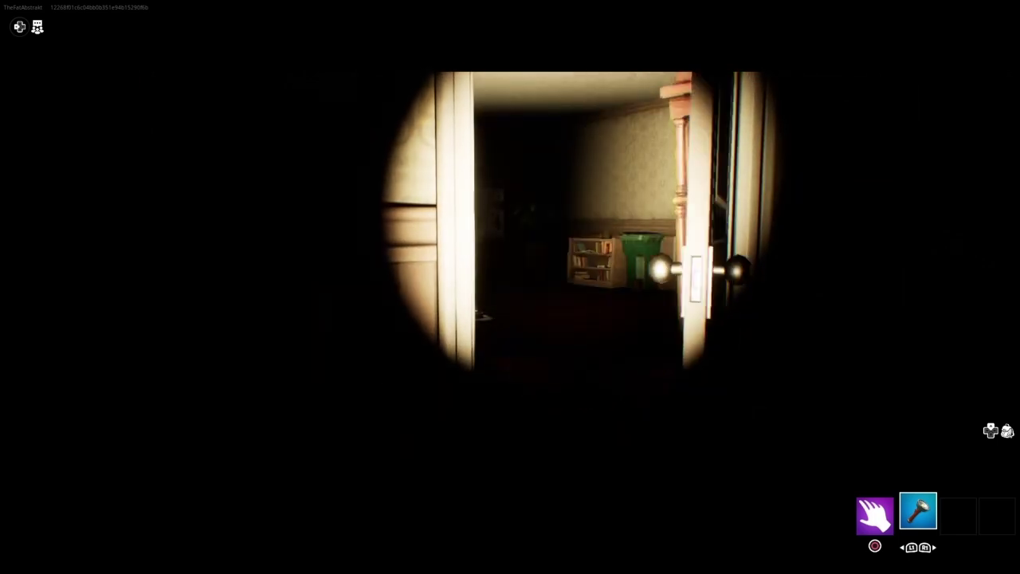
pyautogui.press('w')
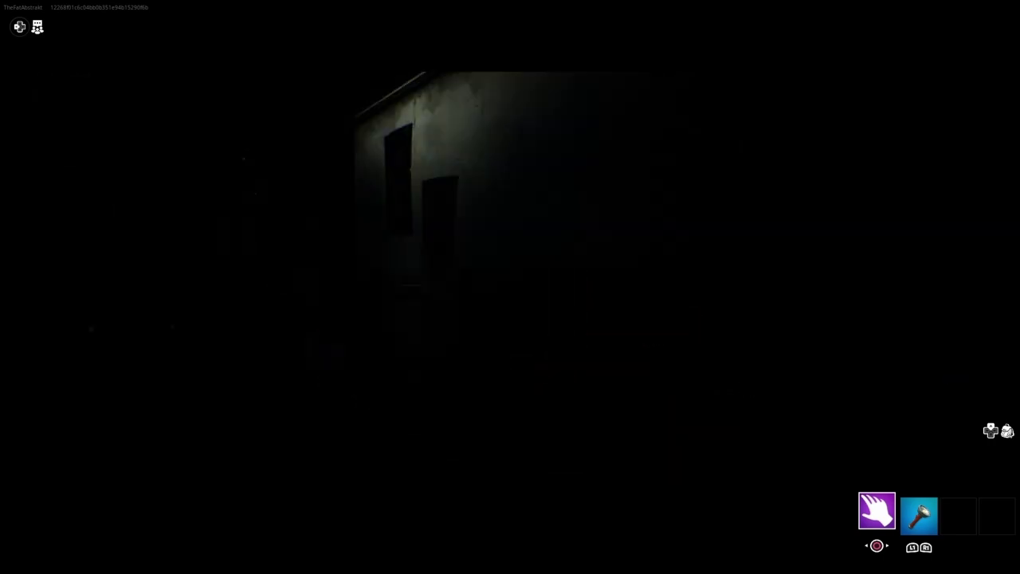
pyautogui.press('2')
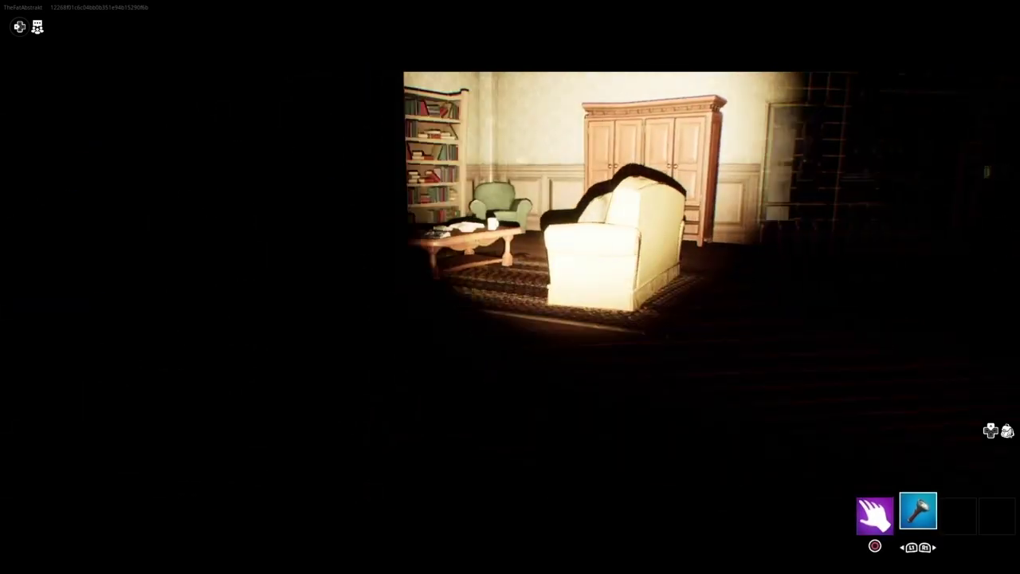
pyautogui.press('w')
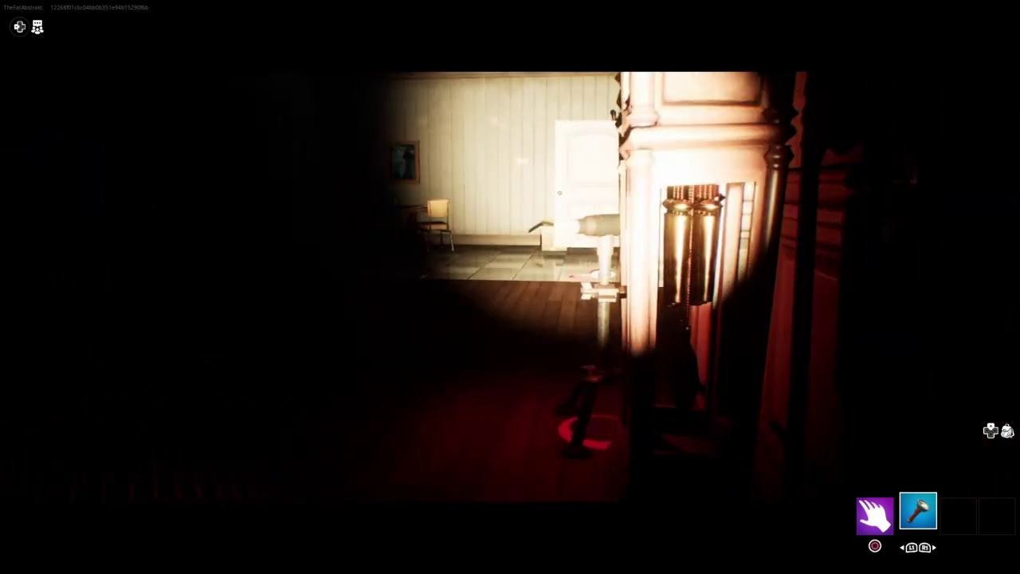
pyautogui.press('w')
# Walk through the house past the grandfather clock, white door, sofa and wardrobe
pyautogui.press('w')
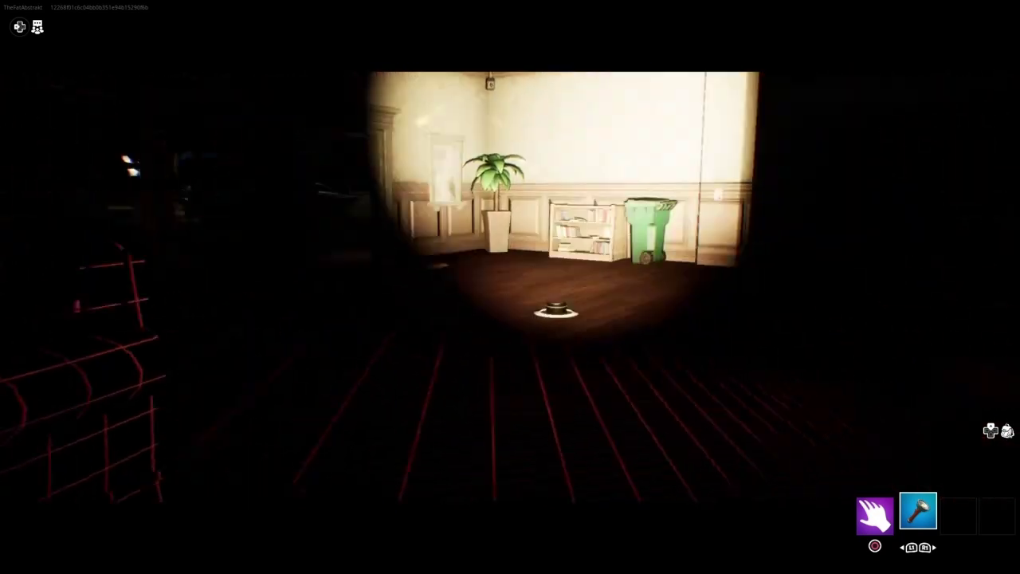
pyautogui.press('w')
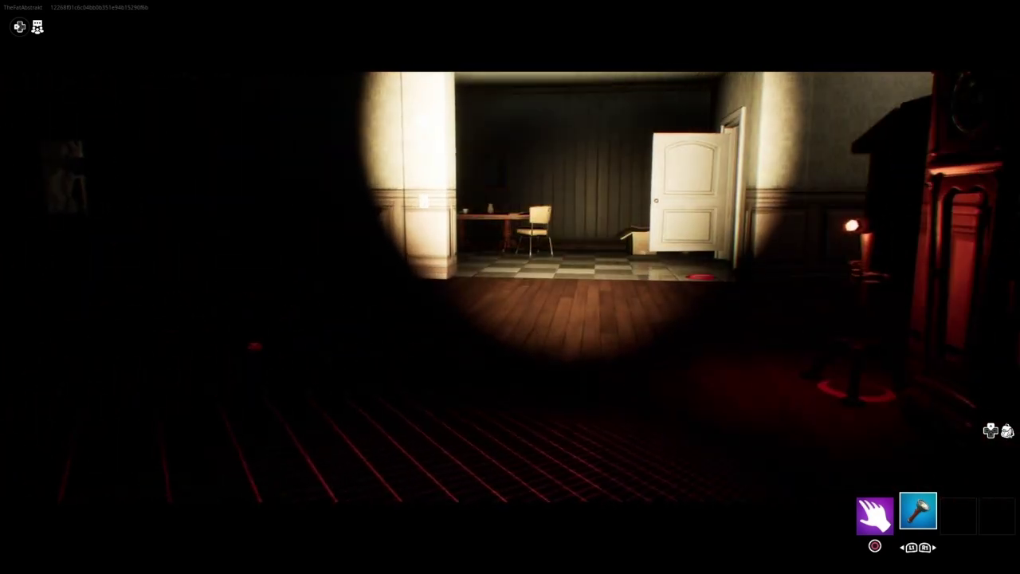
pyautogui.press('w')
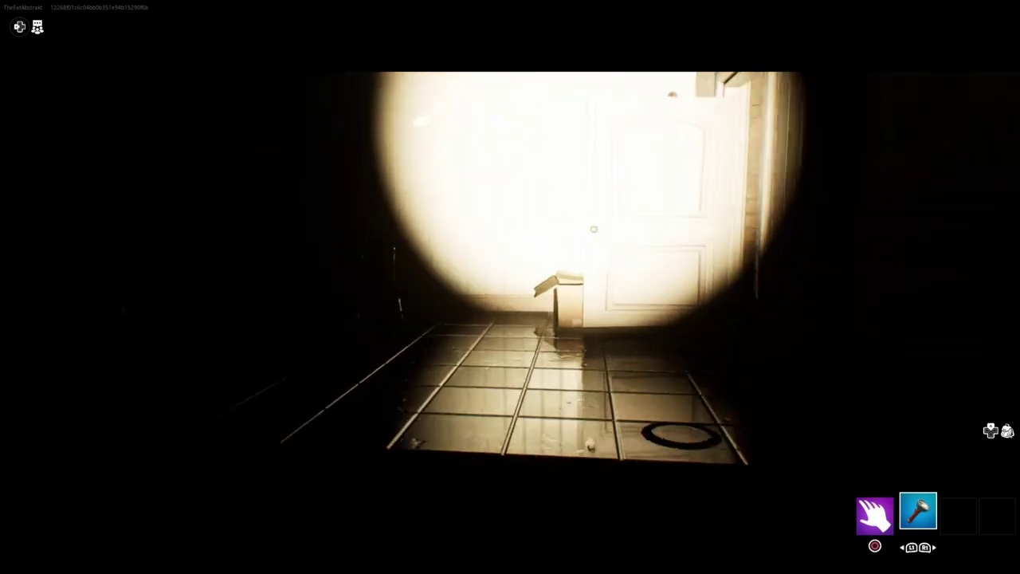
pyautogui.press('w')
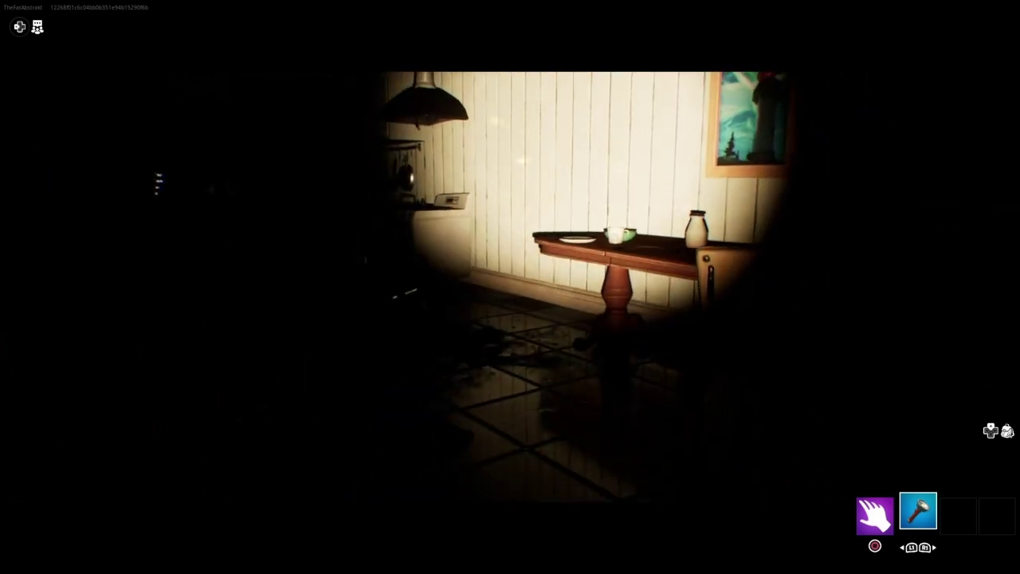
pyautogui.press('w')
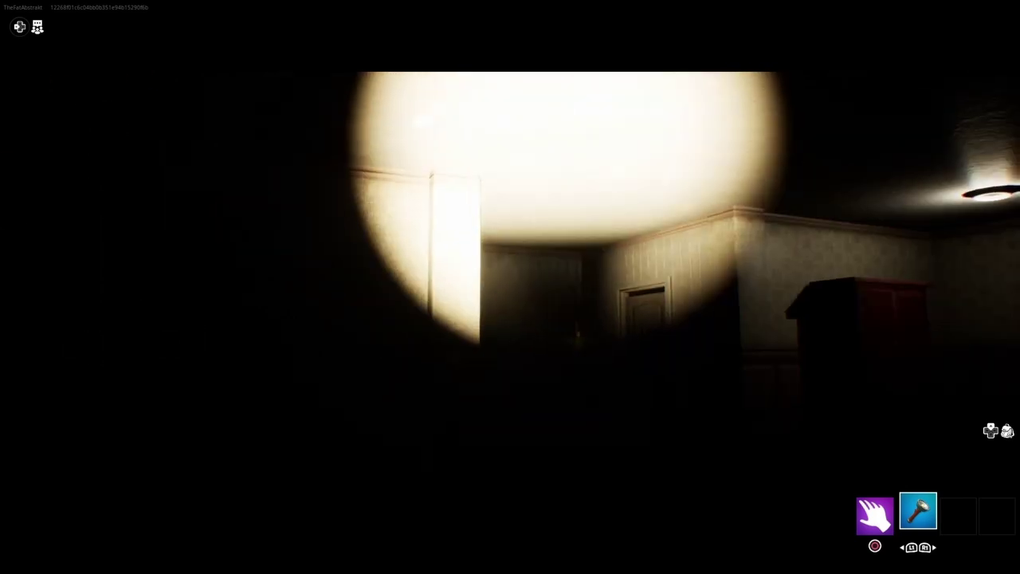
pyautogui.press('w')
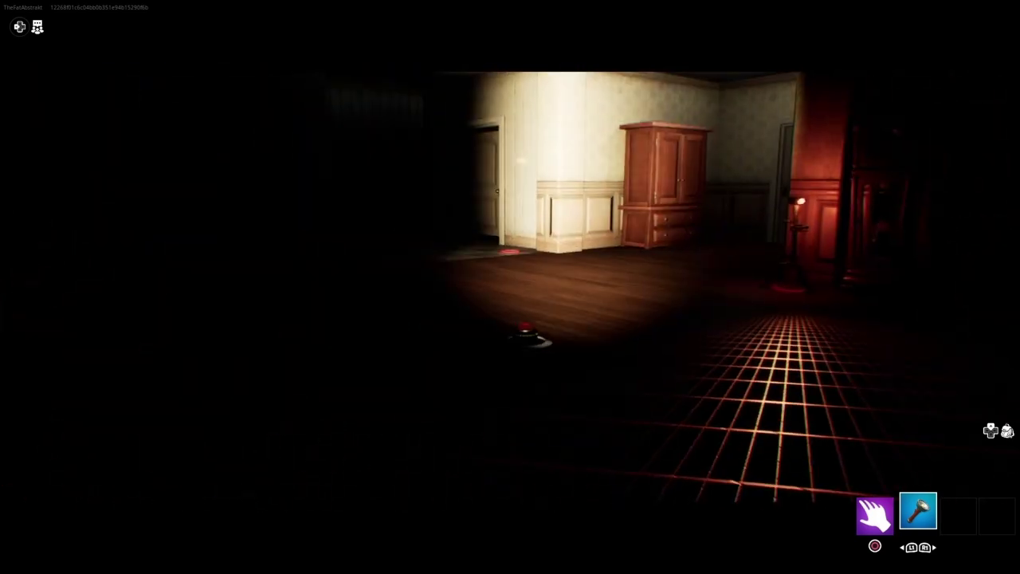
pyautogui.press('w')
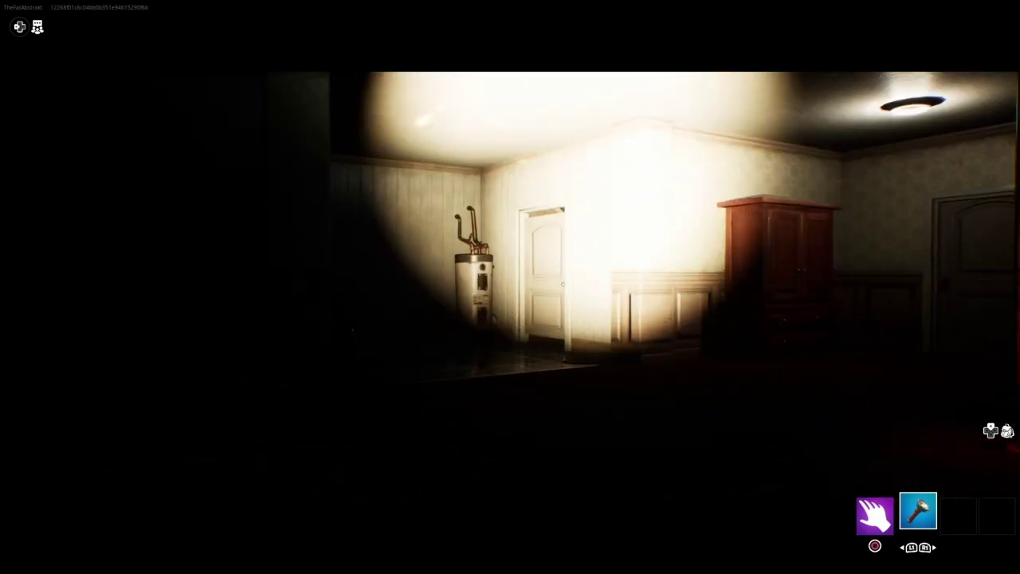
# Pick up the EMF sensor and place it on the kitchen floor
pyautogui.press('e')
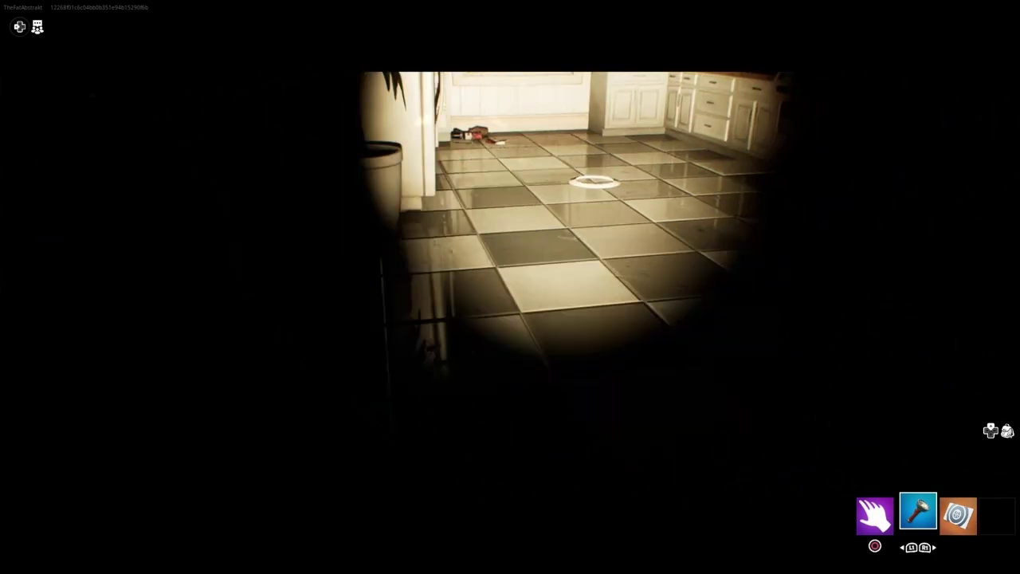
pyautogui.press('w')
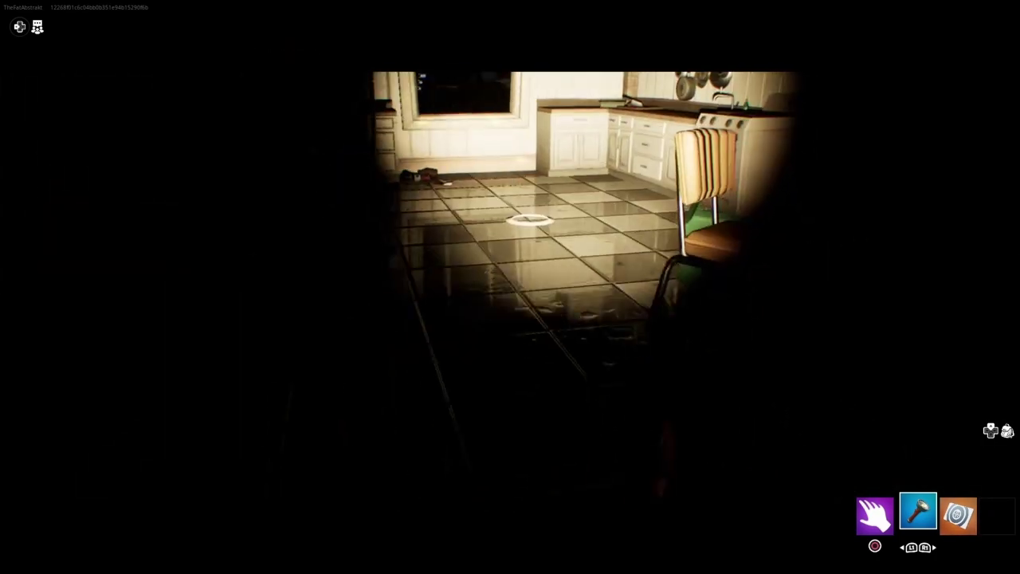
pyautogui.press('e')
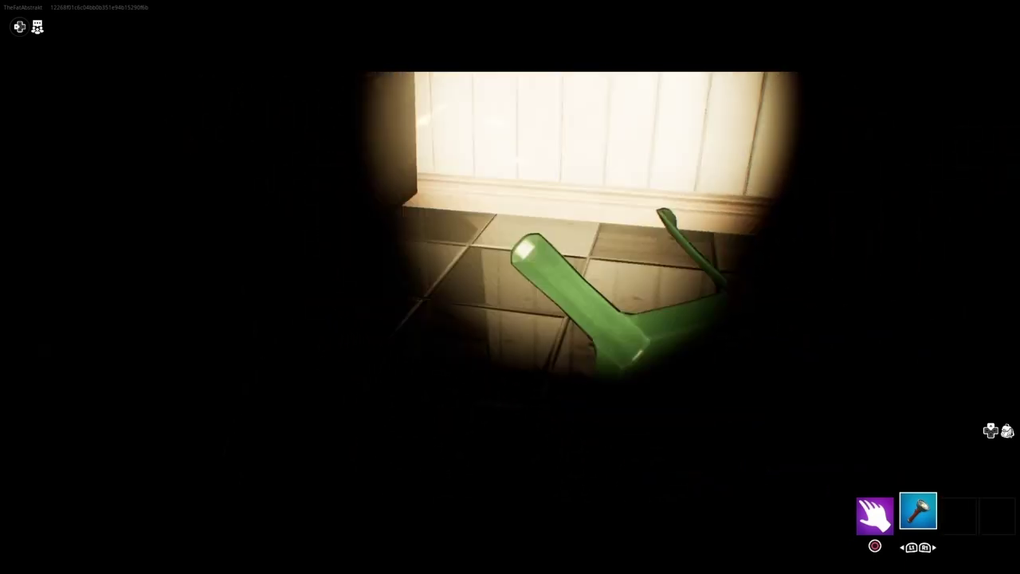
pyautogui.press('w')
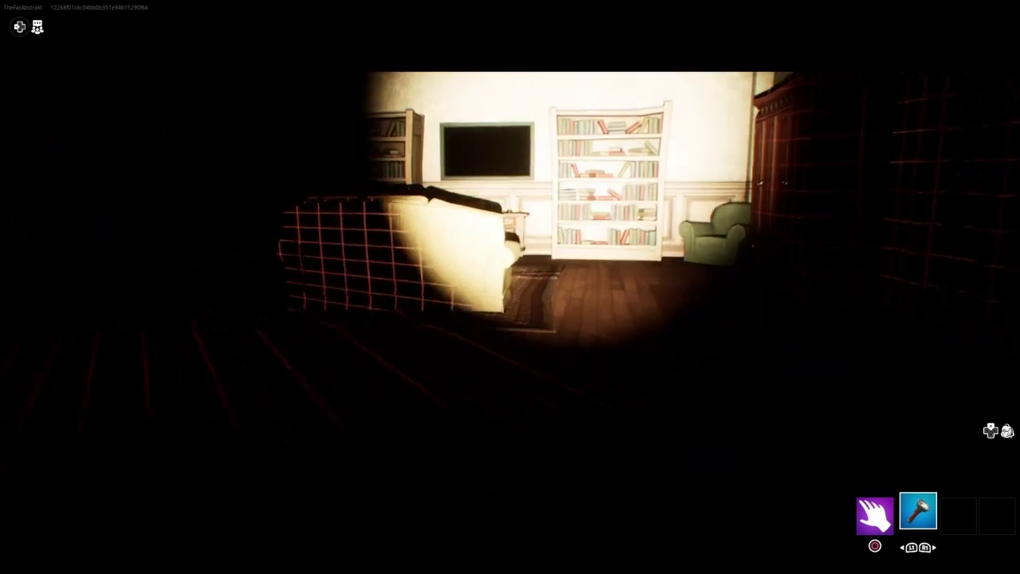
# Pick up the grid tripod device beside the grandfather clock
pyautogui.press('w')
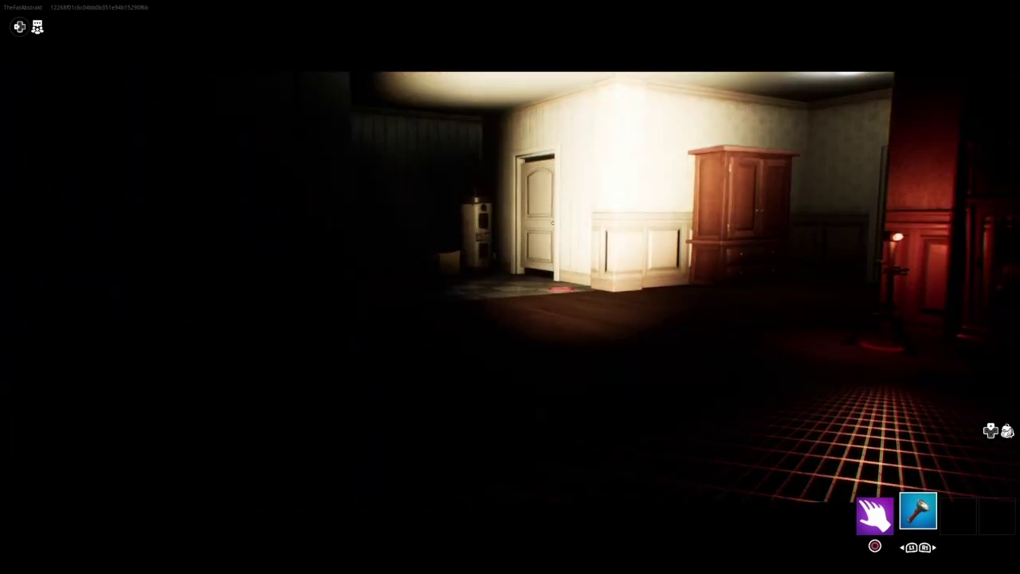
pyautogui.press('w')
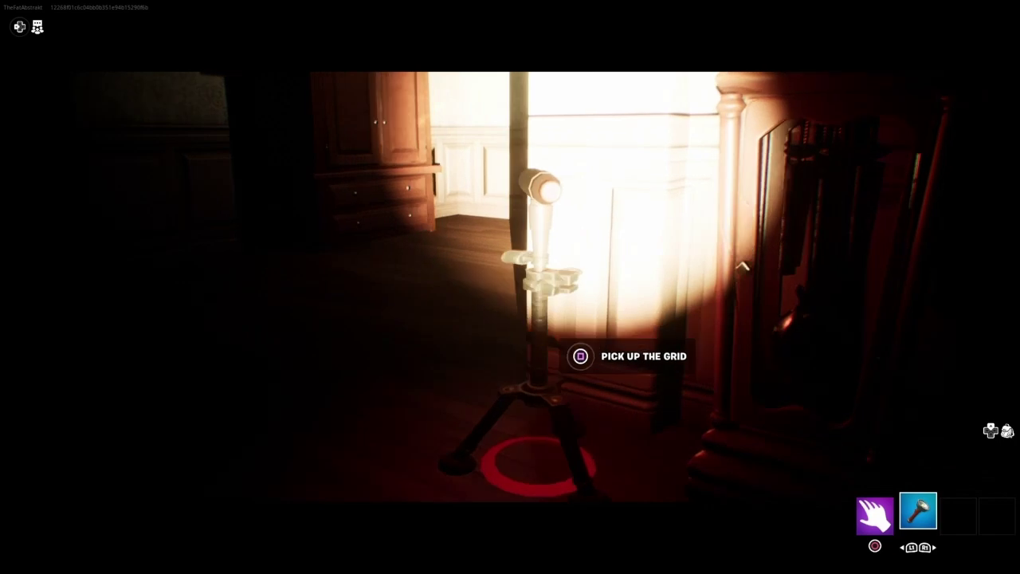
pyautogui.press('w')
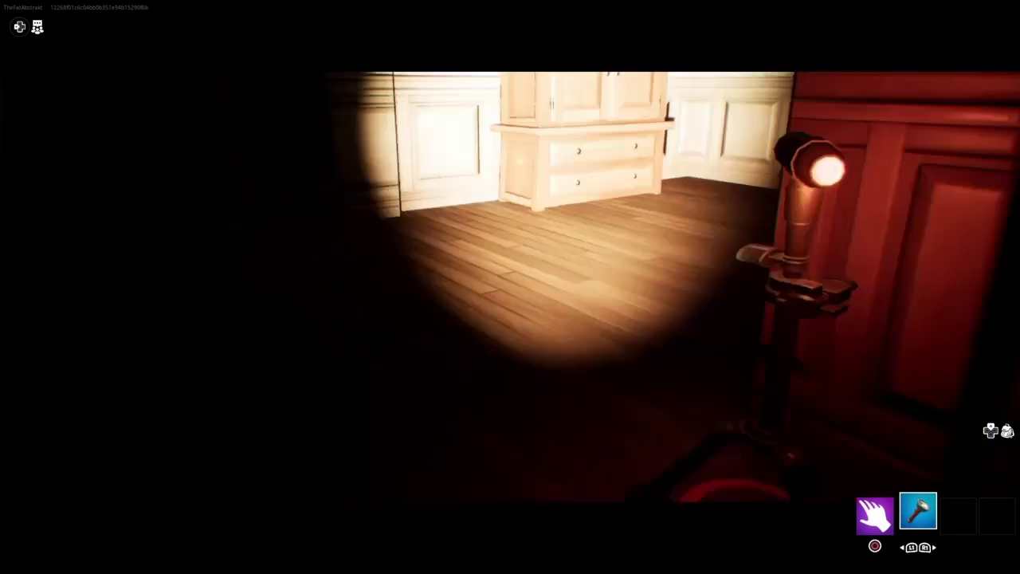
pyautogui.press('e')
# Walk through the tiled room toward the door with a light switch
pyautogui.press('w')
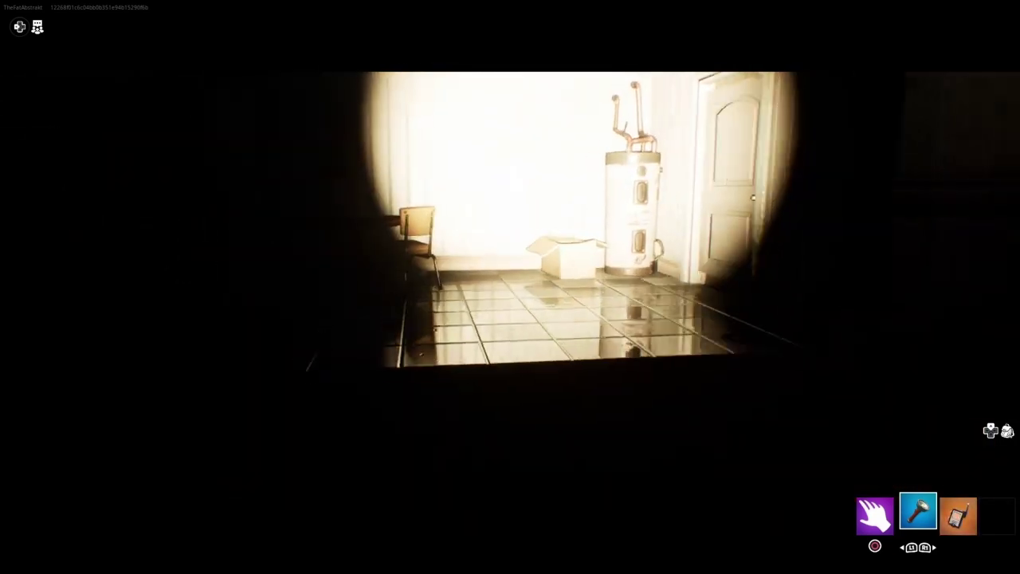
pyautogui.press('w')
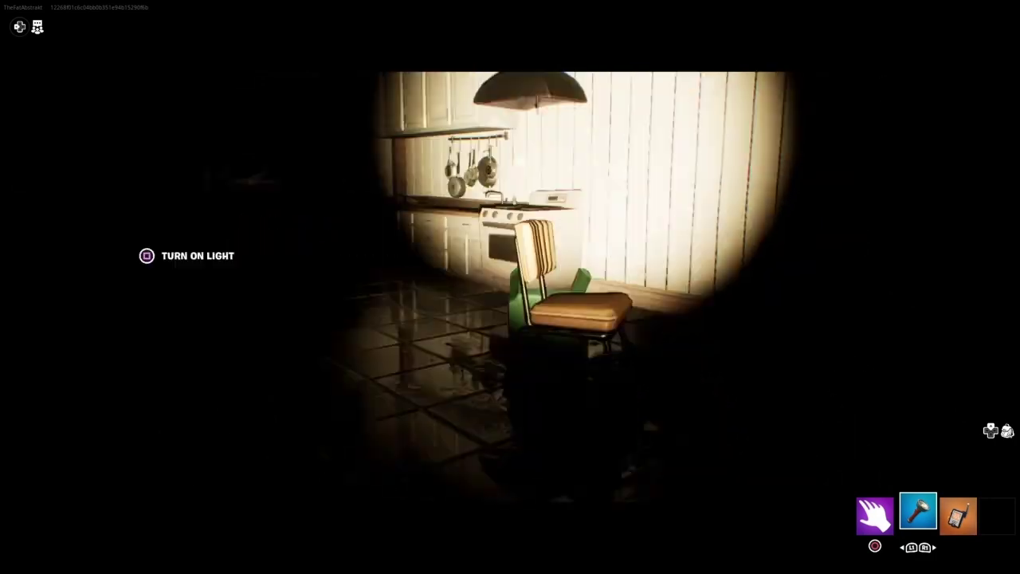
pyautogui.press('w')
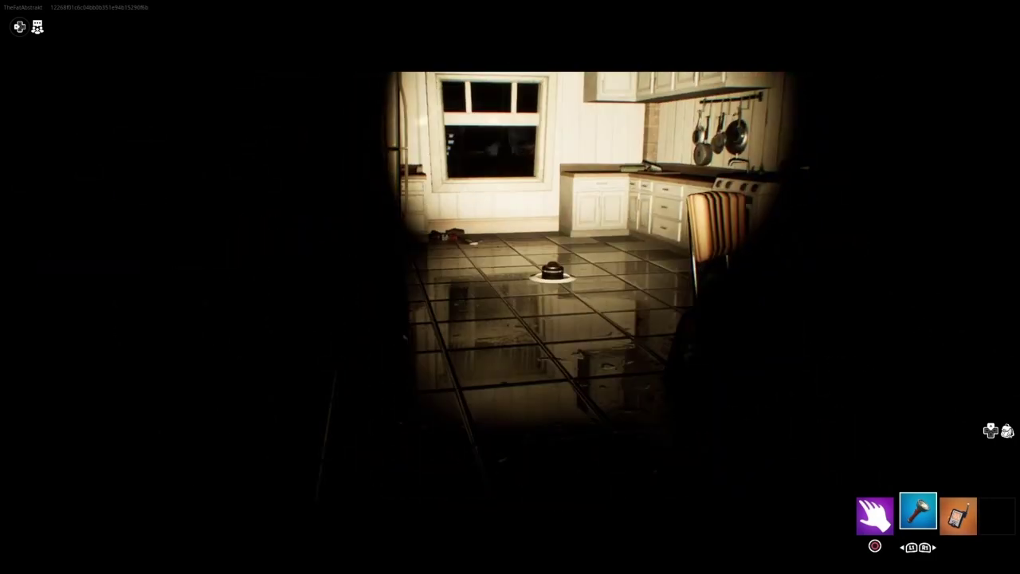
pyautogui.press('w')
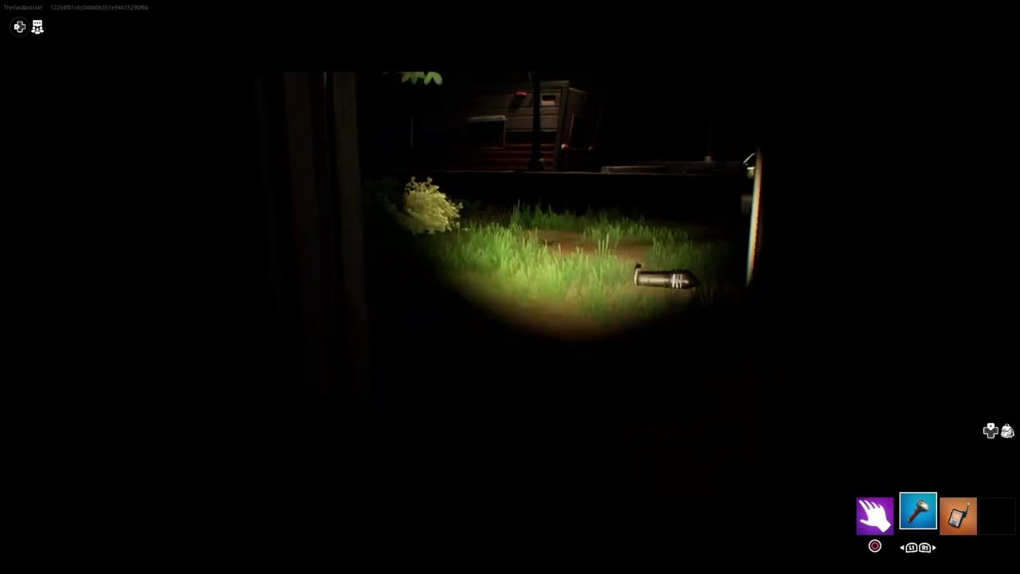
# Walk to the camp by the police car and aim at Cold Spots on the checklist
pyautogui.press('w')
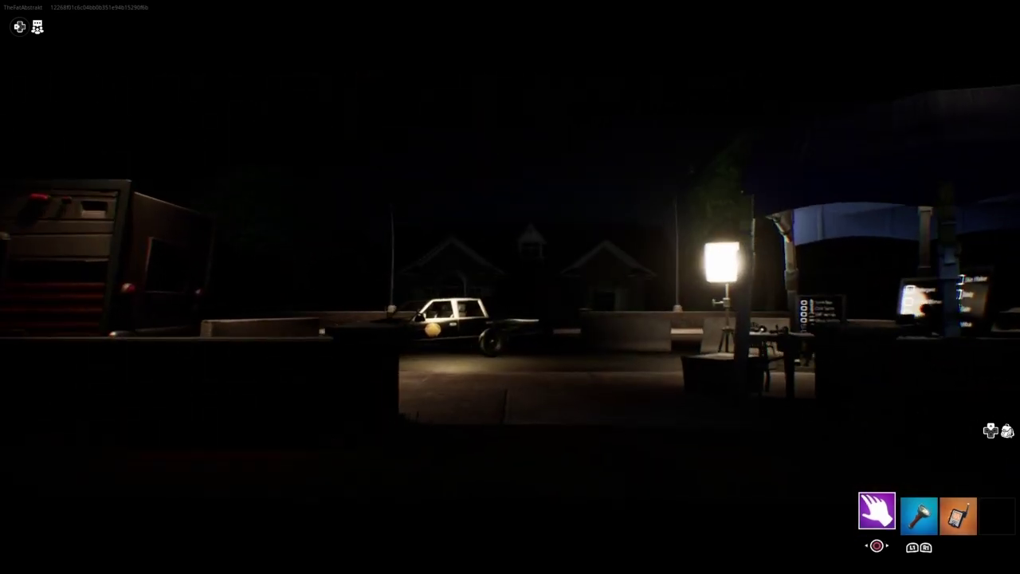
pyautogui.press('w')
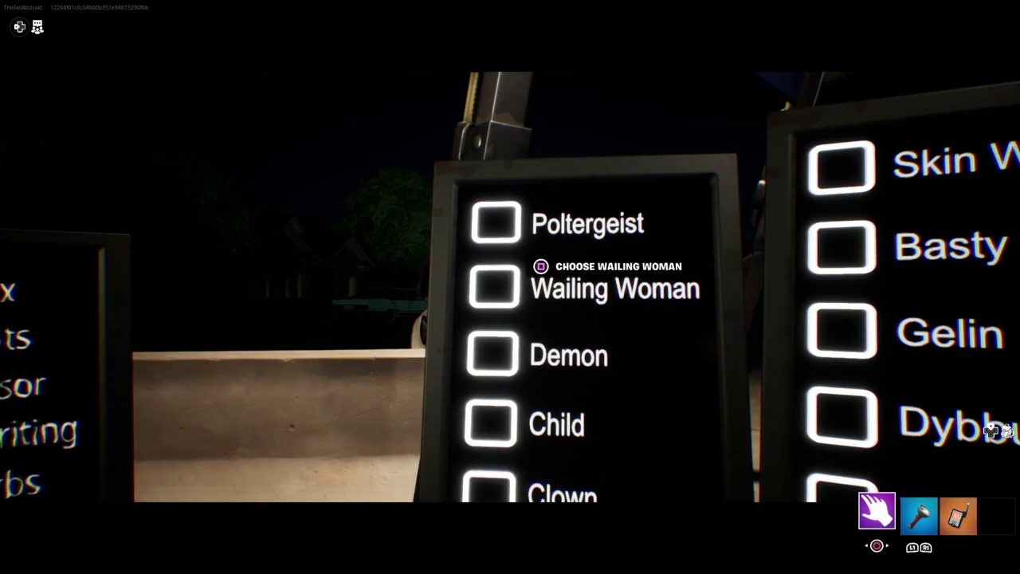
pyautogui.press('w')
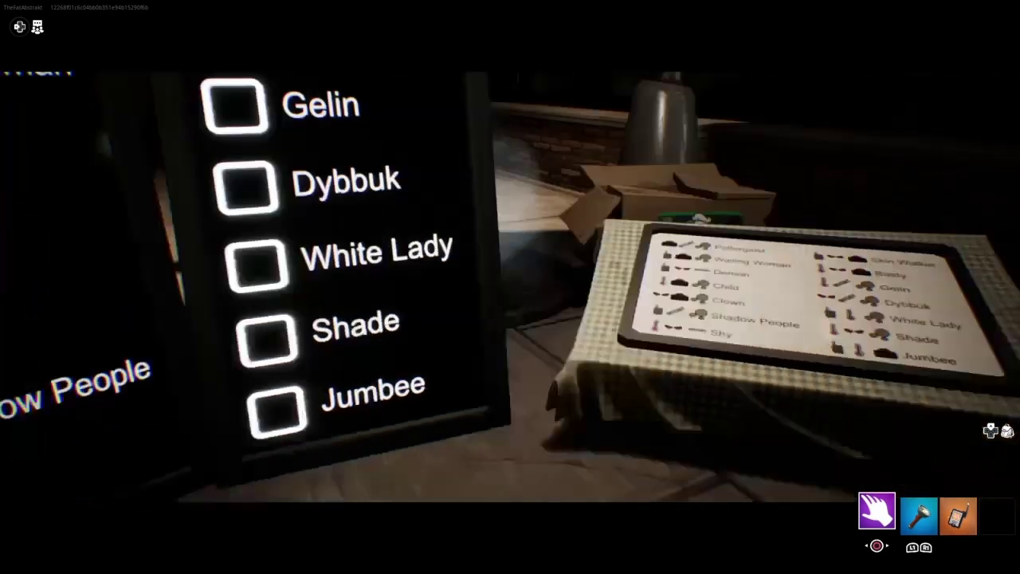
pyautogui.press('w')
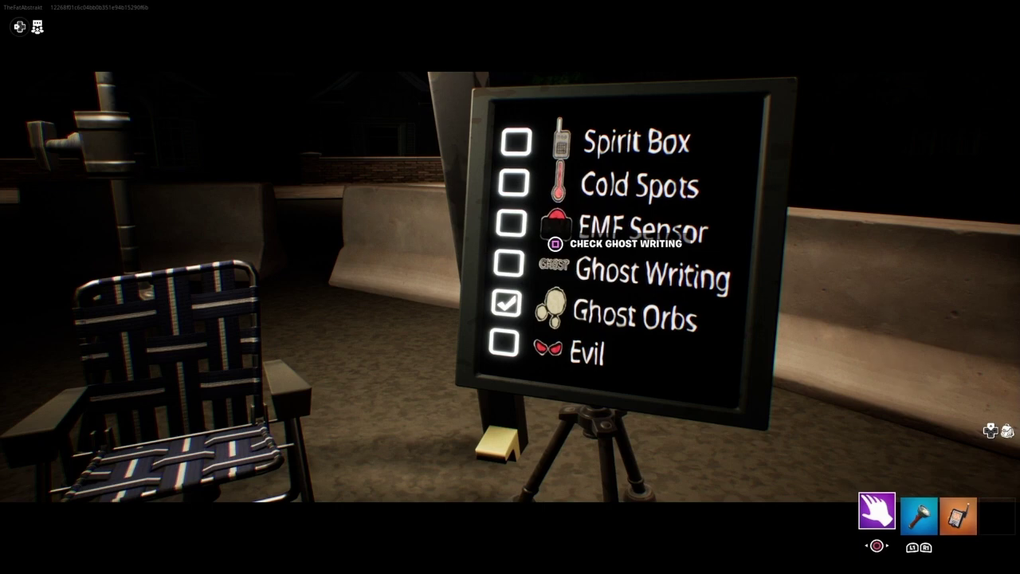
pyautogui.press('w')
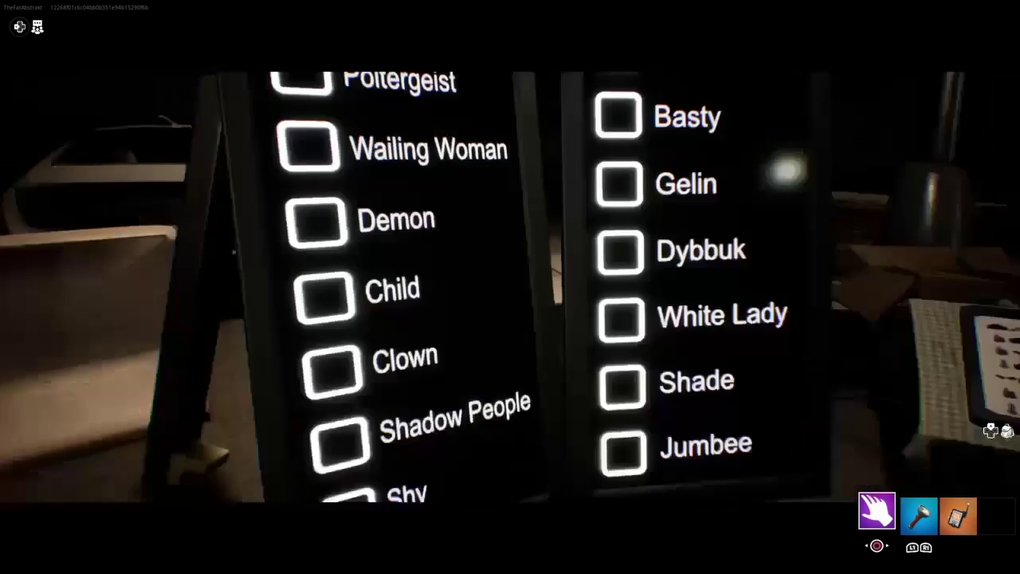
# Move around the camp between the flashlight table and the evidence checklist board
pyautogui.press('w')
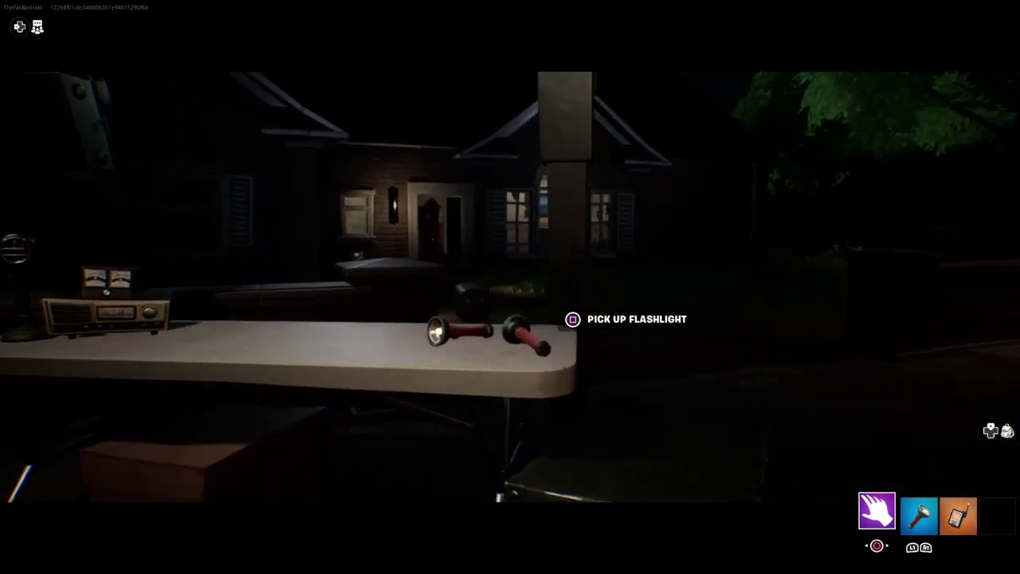
pyautogui.press('d')
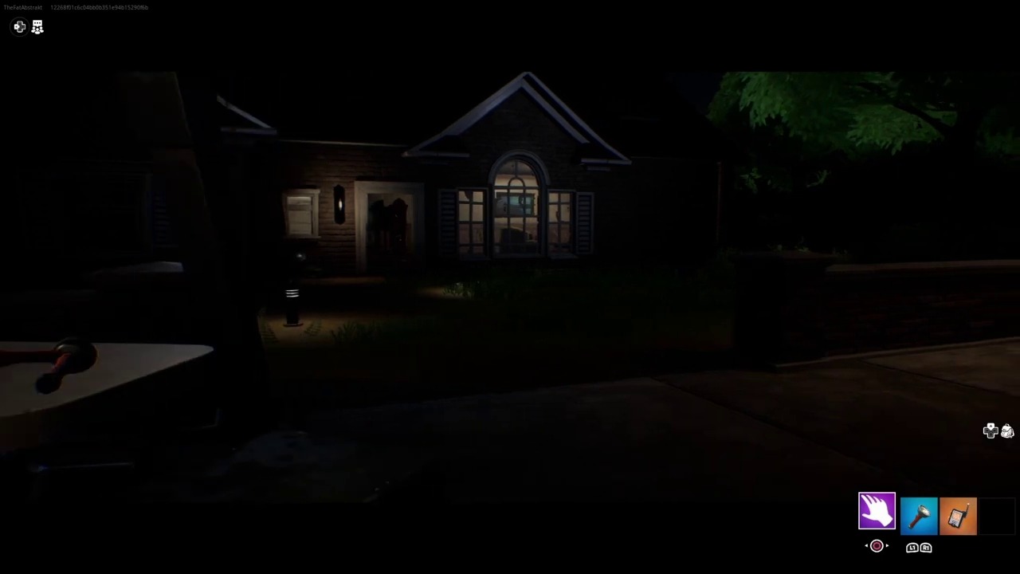
pyautogui.press('1')
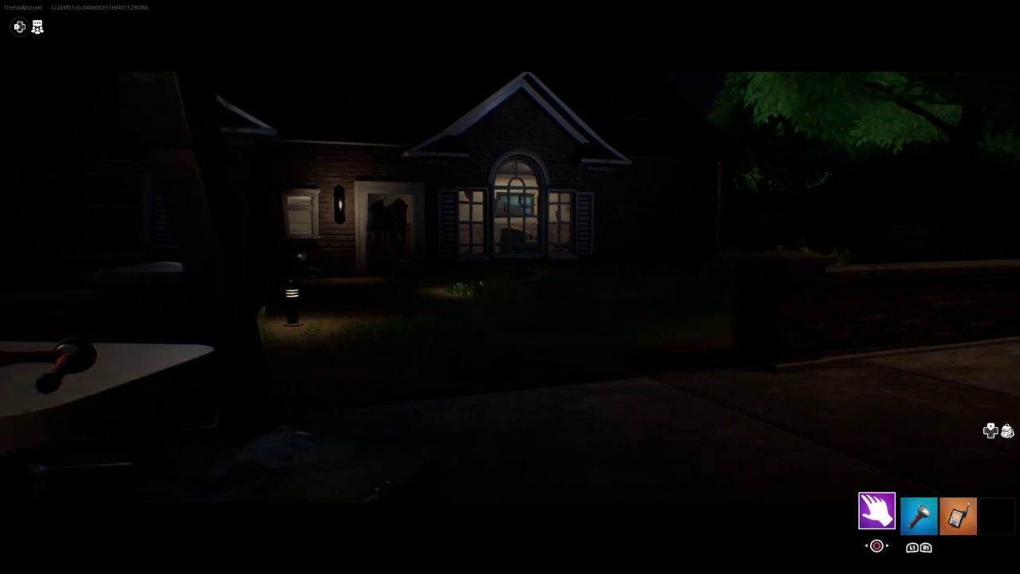
pyautogui.press('w')
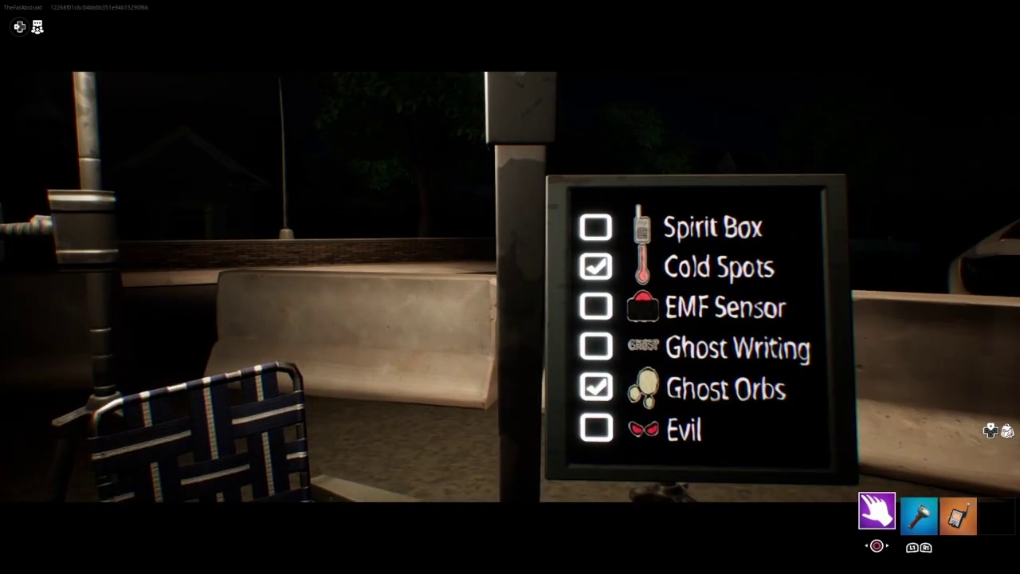
pyautogui.press('a')
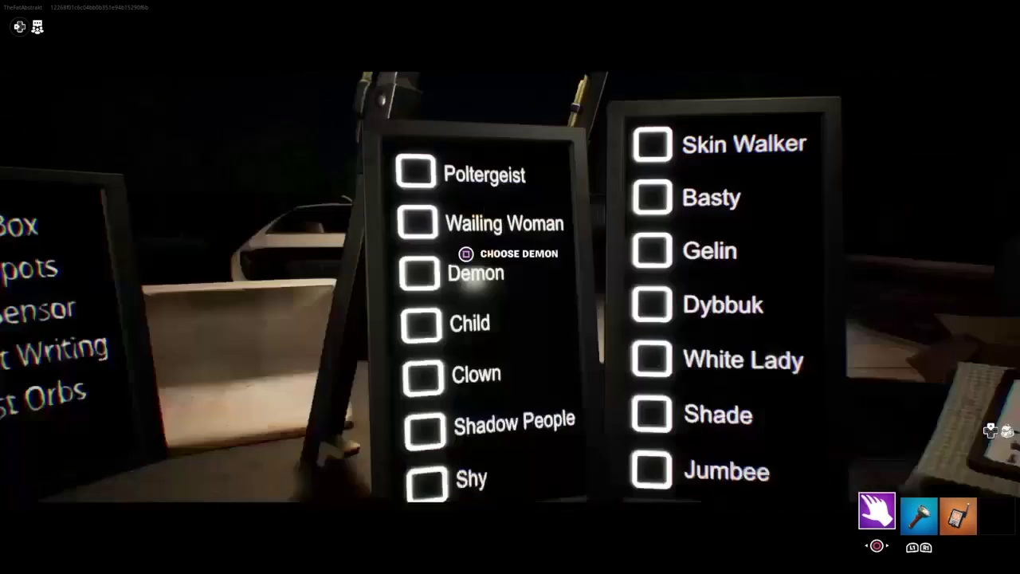
# Cross the street back into the house with the handheld device equipped
pyautogui.press('w')
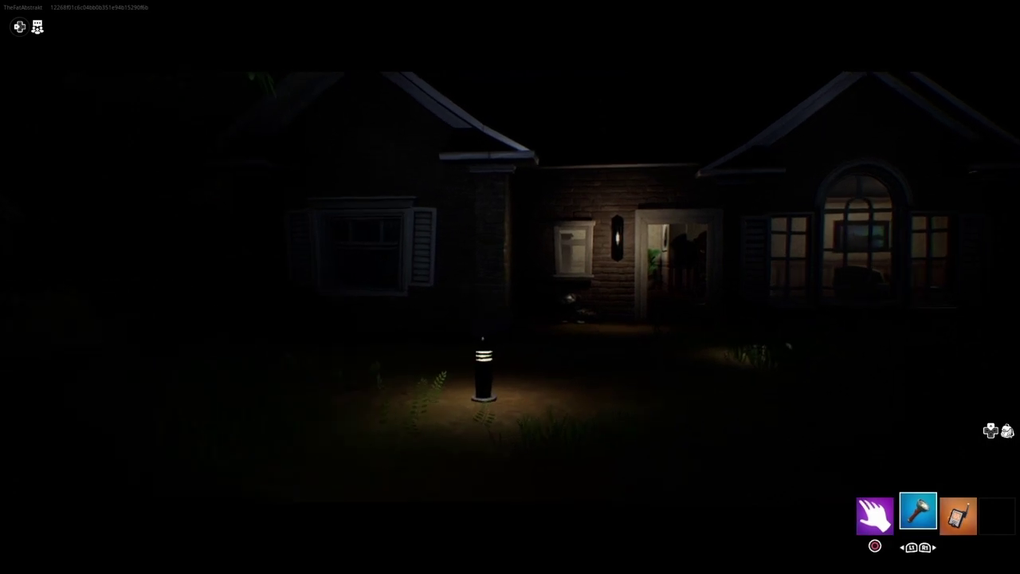
pyautogui.press('w')
pyautogui.press('w')
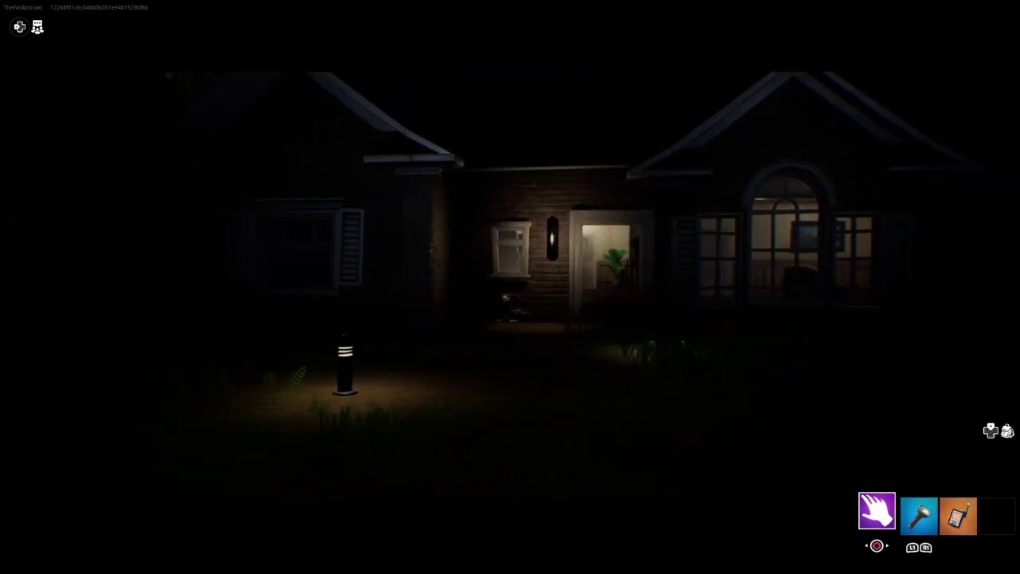
pyautogui.press('w')
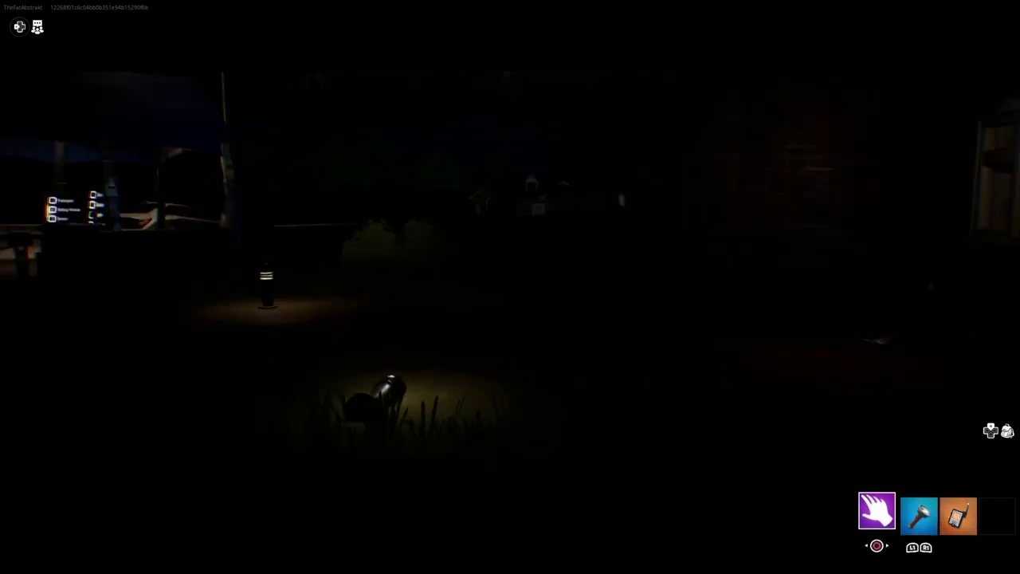
pyautogui.press('w')
pyautogui.press('3')
pyautogui.press('w')
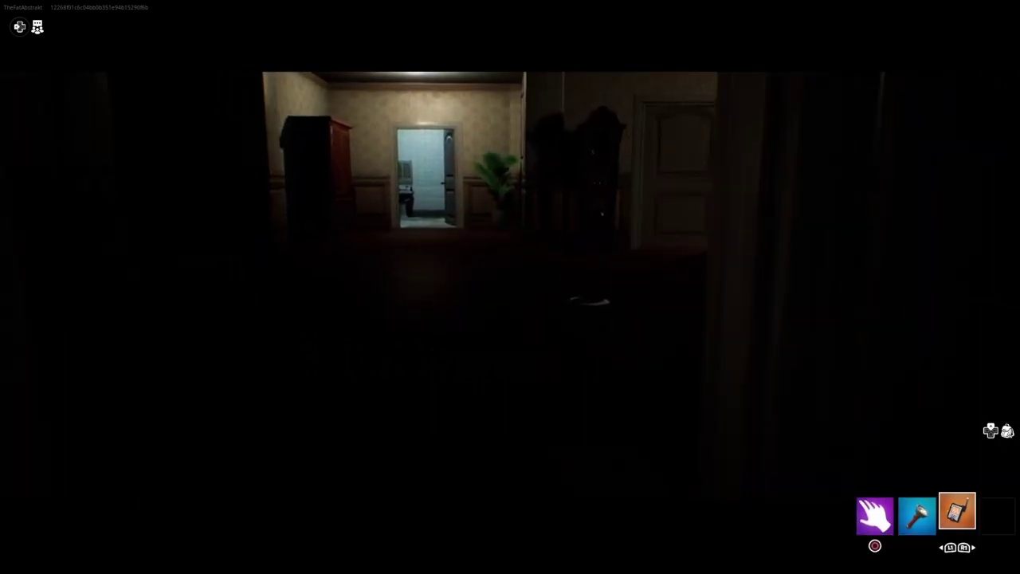
pyautogui.press('w')
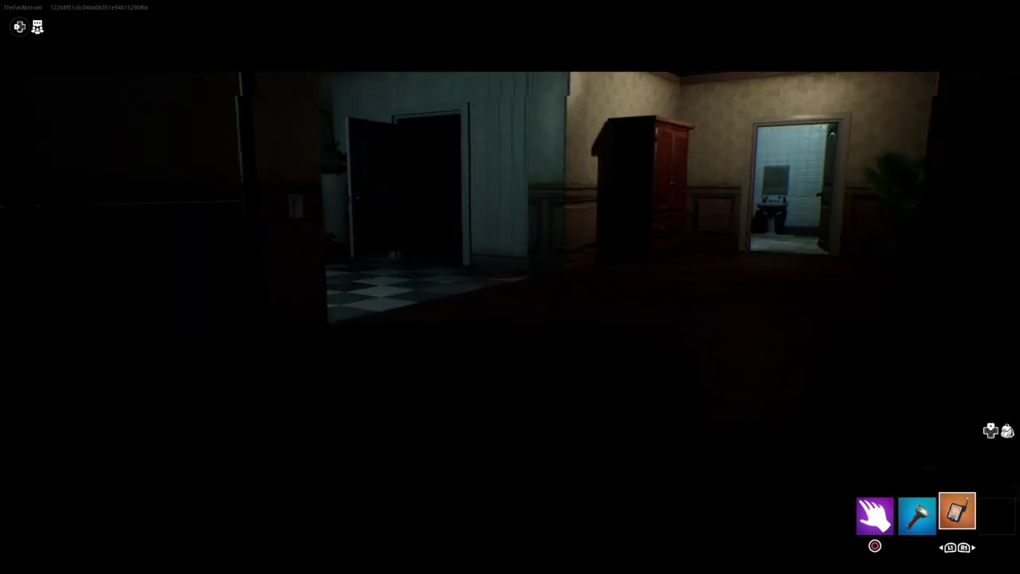
# Check the checkered-floor room by flashlight, then back out into the yard
pyautogui.press('w')
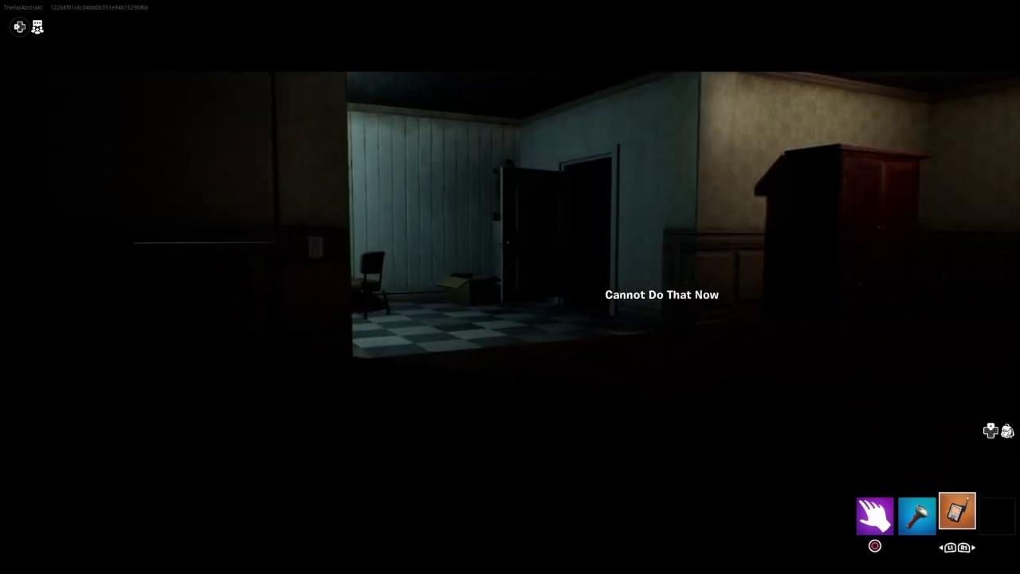
pyautogui.press('2')
pyautogui.press('1')
pyautogui.press('w')
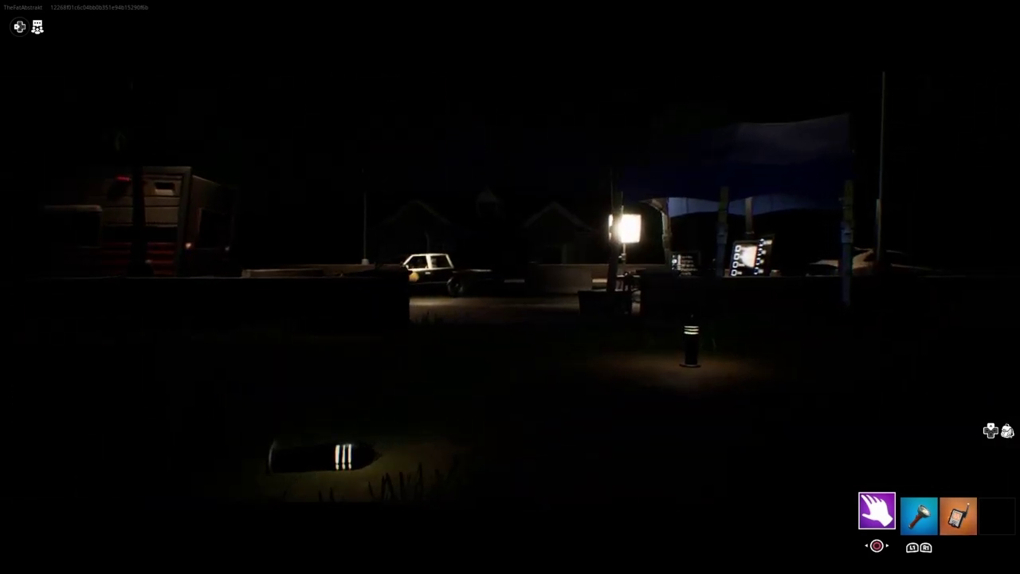
pyautogui.press('2')
pyautogui.press('1')
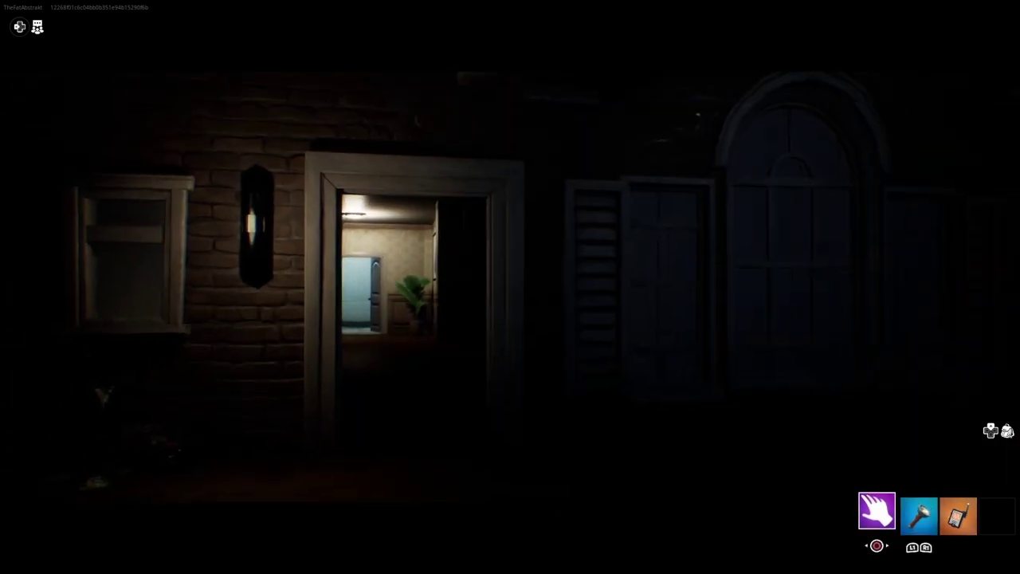
pyautogui.press('s')
# Return to the evidence boards by the van and look over the canopy tables
pyautogui.press('w')
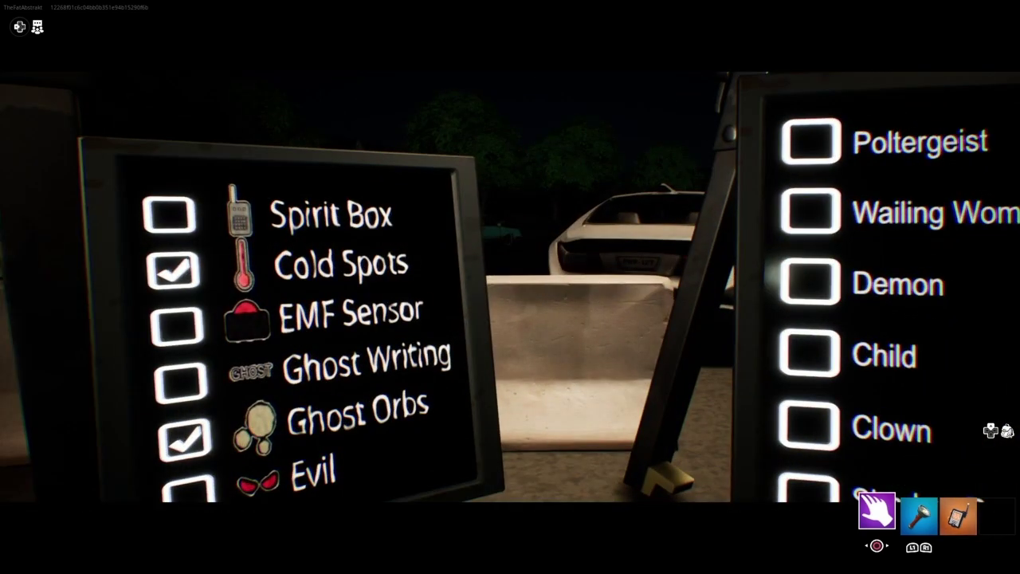
pyautogui.press('d')
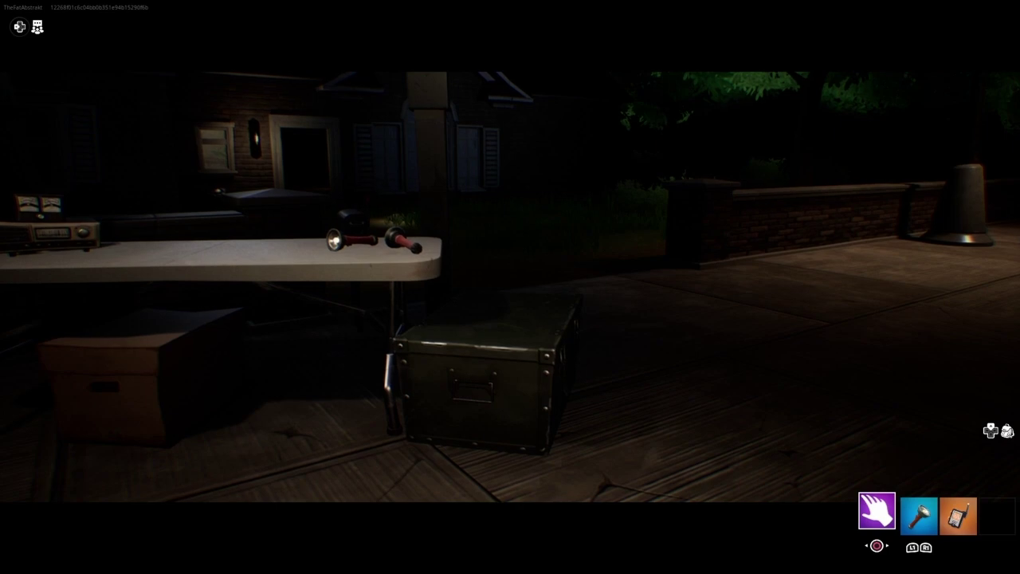
pyautogui.press('a')
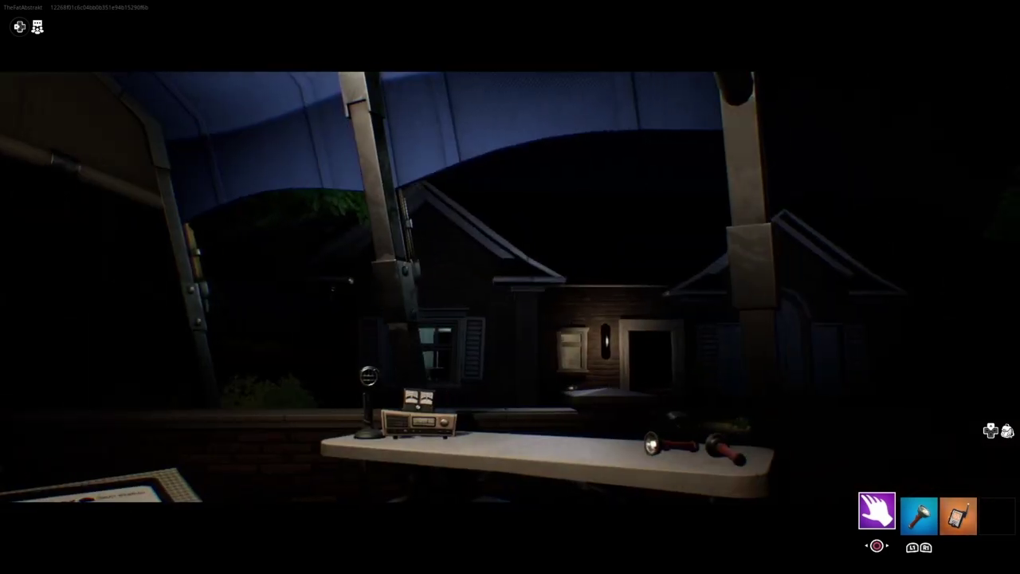
pyautogui.press('d')
pyautogui.press('w')
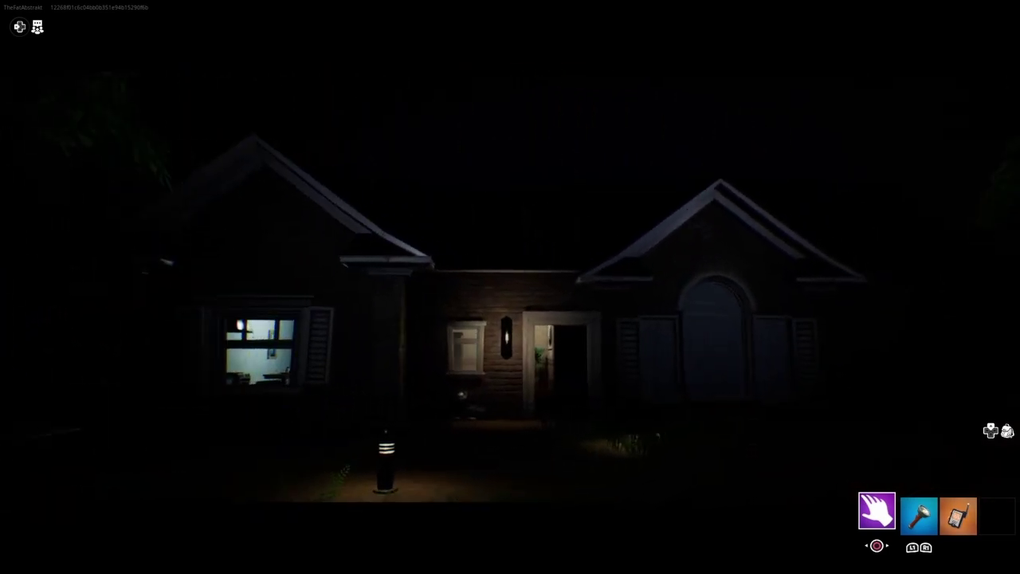
# Walk back to the house and peer into the lit left window
pyautogui.press('w')
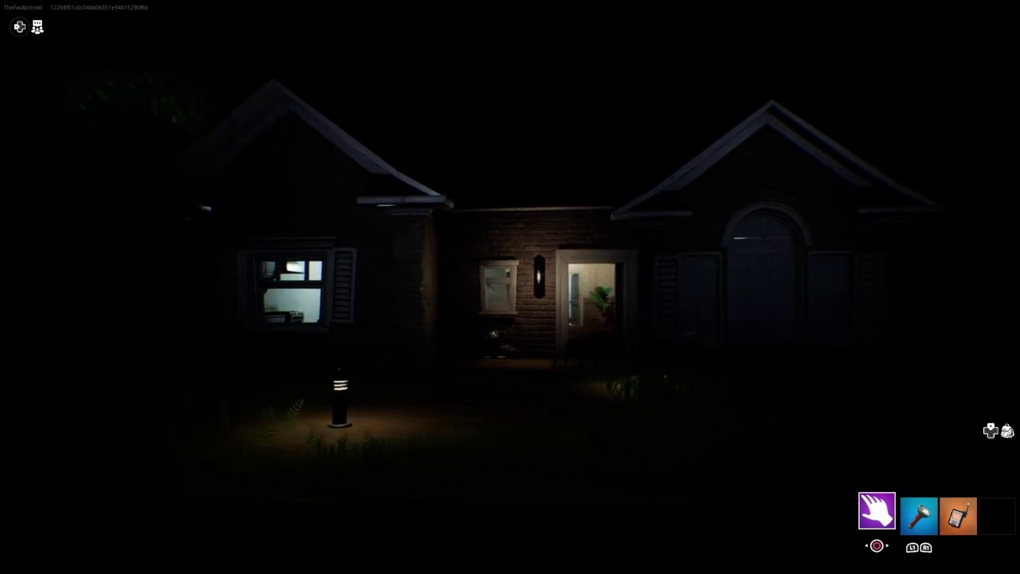
pyautogui.press('w')
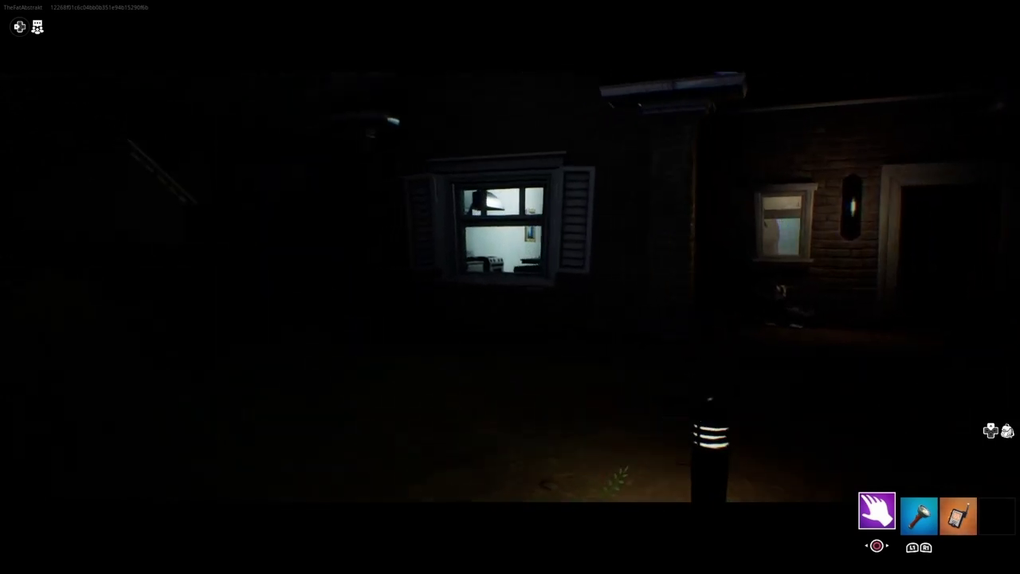
pyautogui.press('w')
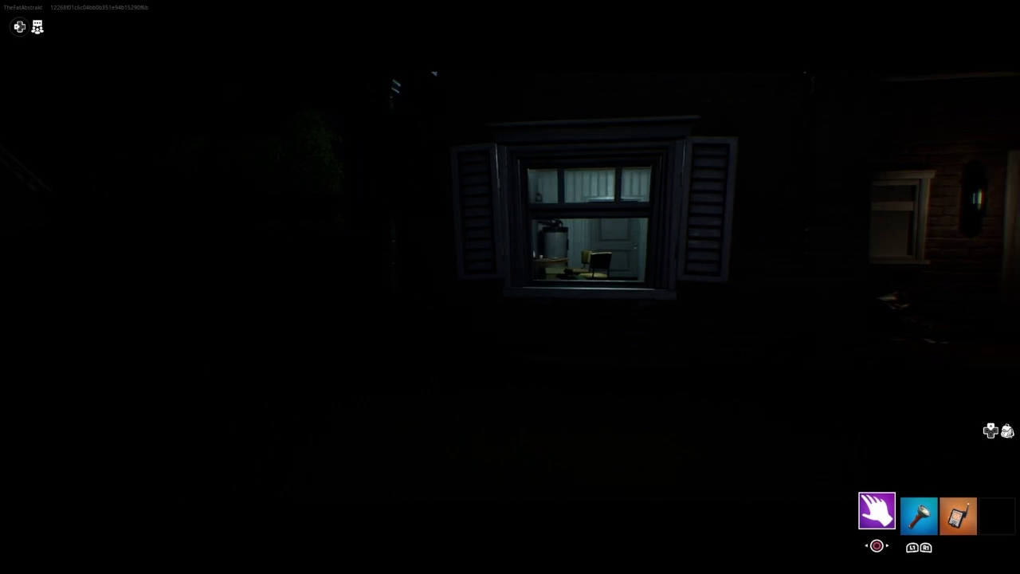
pyautogui.press('w')
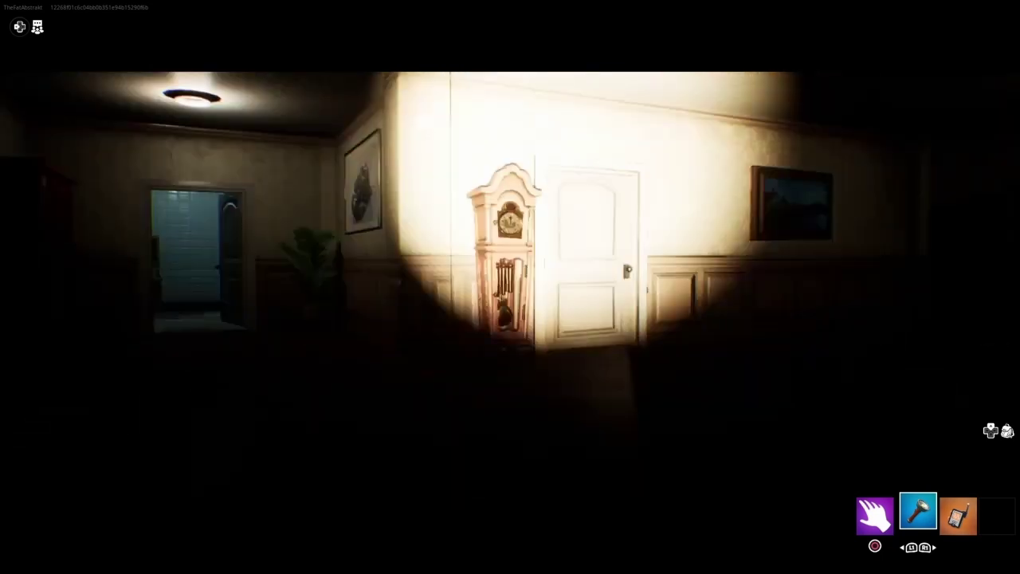
# Go down the hallway into the kitchen and pick up the EMF sensor
pyautogui.click(510, 287)
pyautogui.press('w')
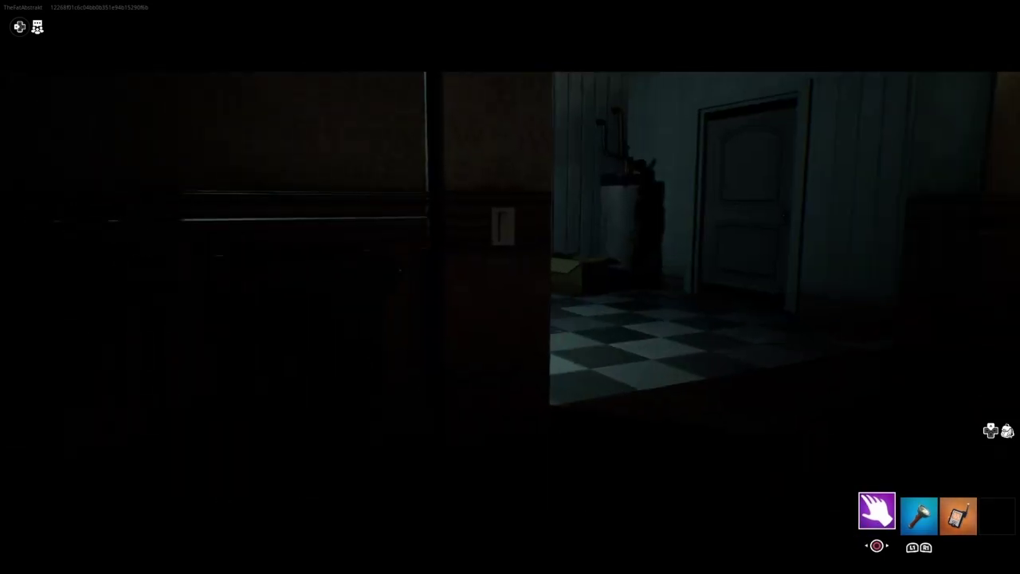
pyautogui.press('w')
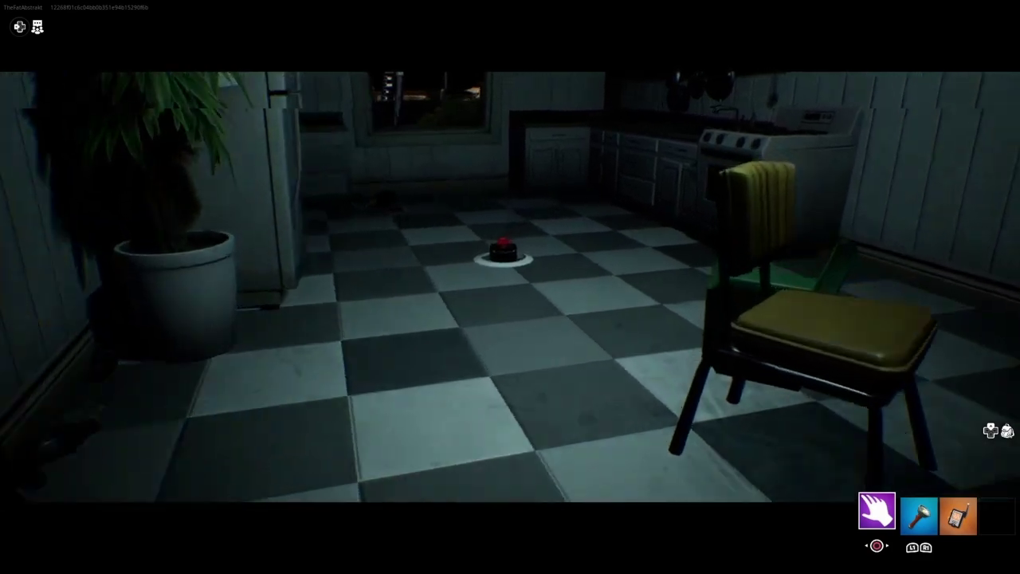
pyautogui.press('e')
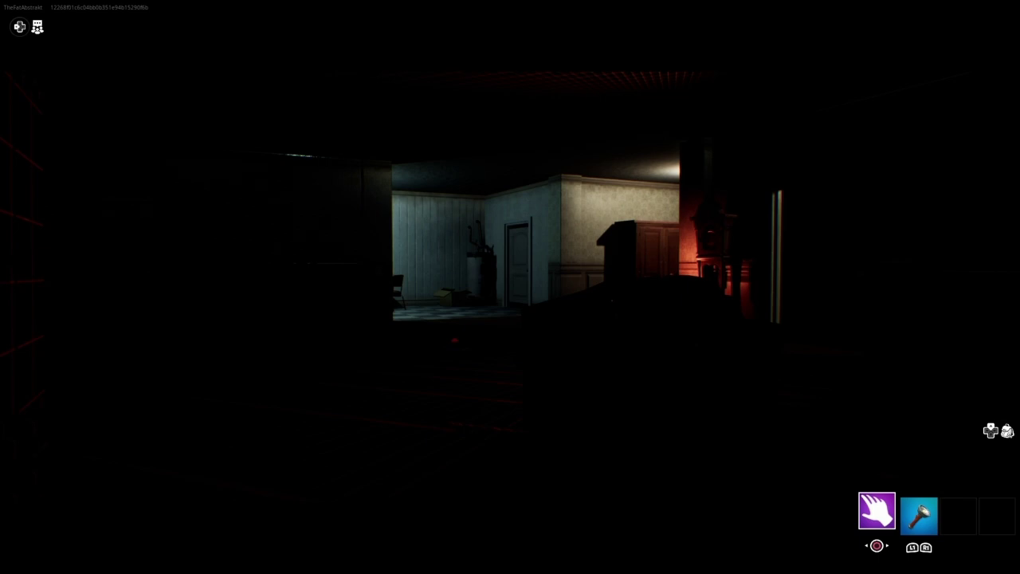
# Light the living room with the flashlight, then walk out to the evidence checklist
pyautogui.press('2')
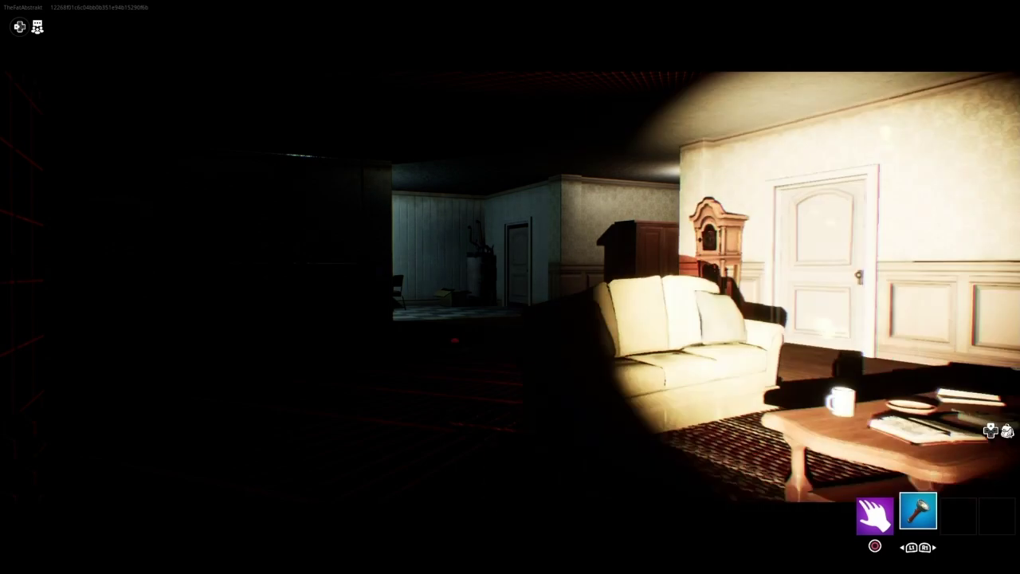
pyautogui.press('w')
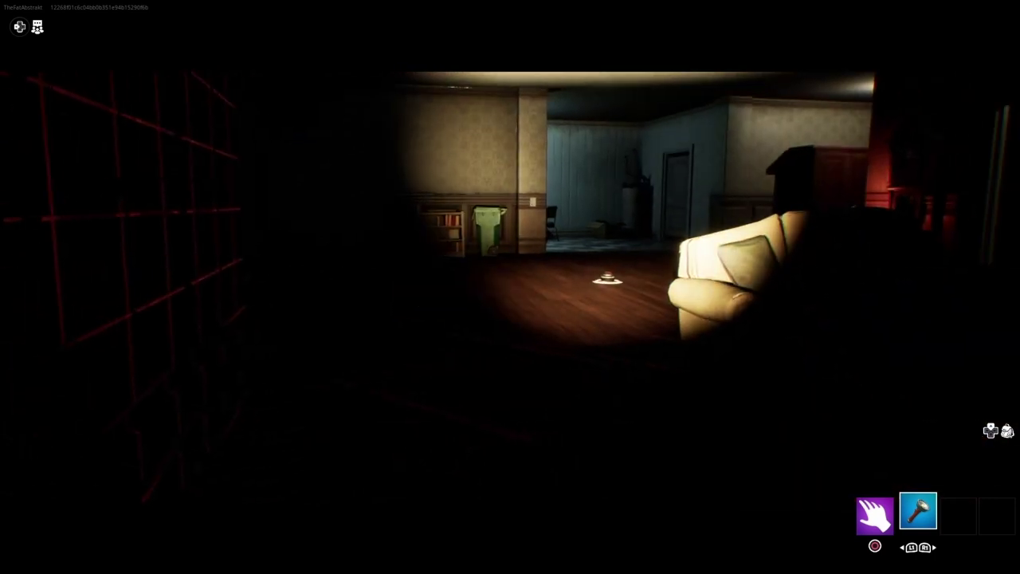
pyautogui.press('1')
pyautogui.press('2')
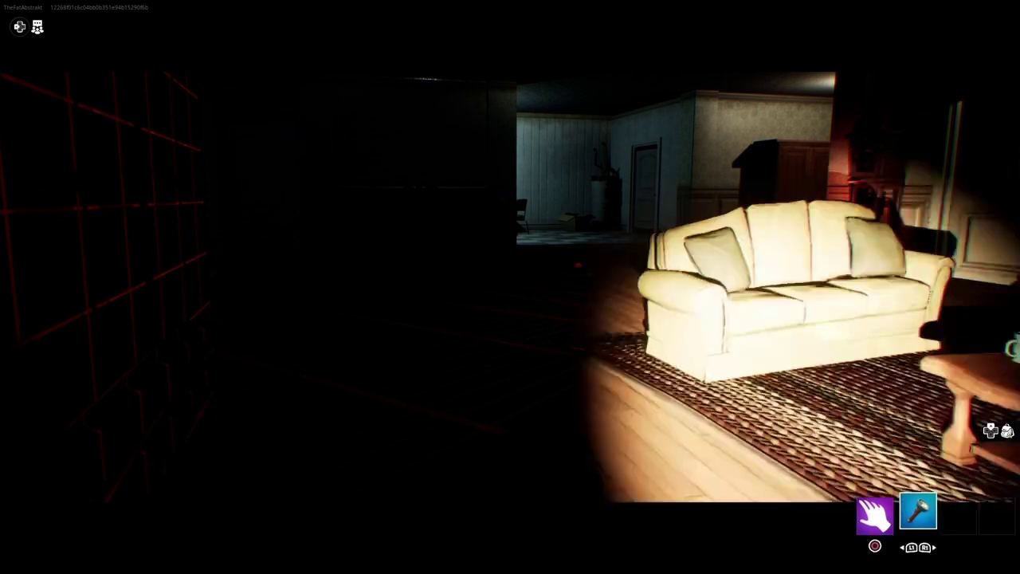
pyautogui.press('w')
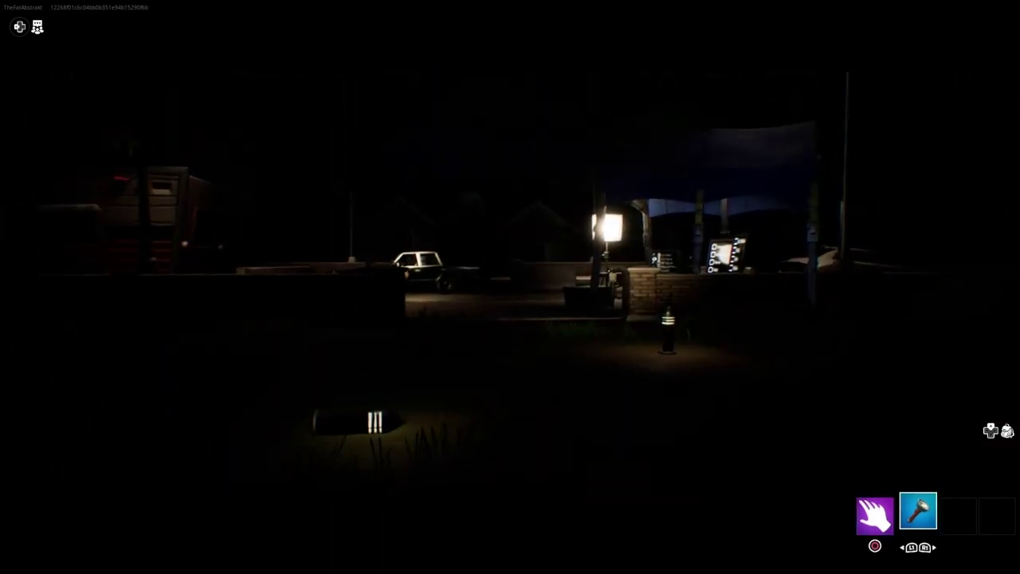
pyautogui.press('w')
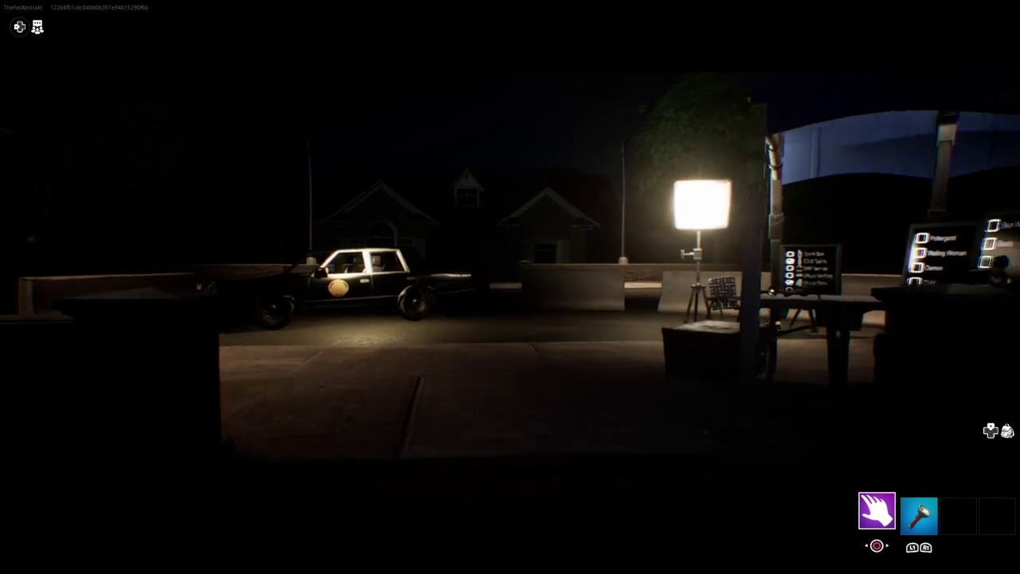
pyautogui.press('w')
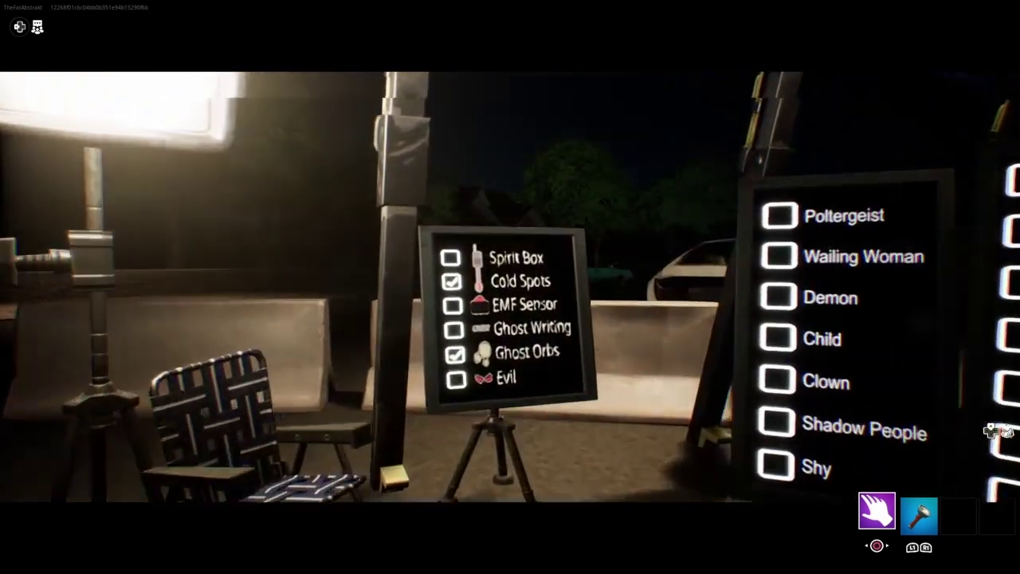
# Check Evil on the evidence checklist and select Shade as the ghost
pyautogui.press('w')
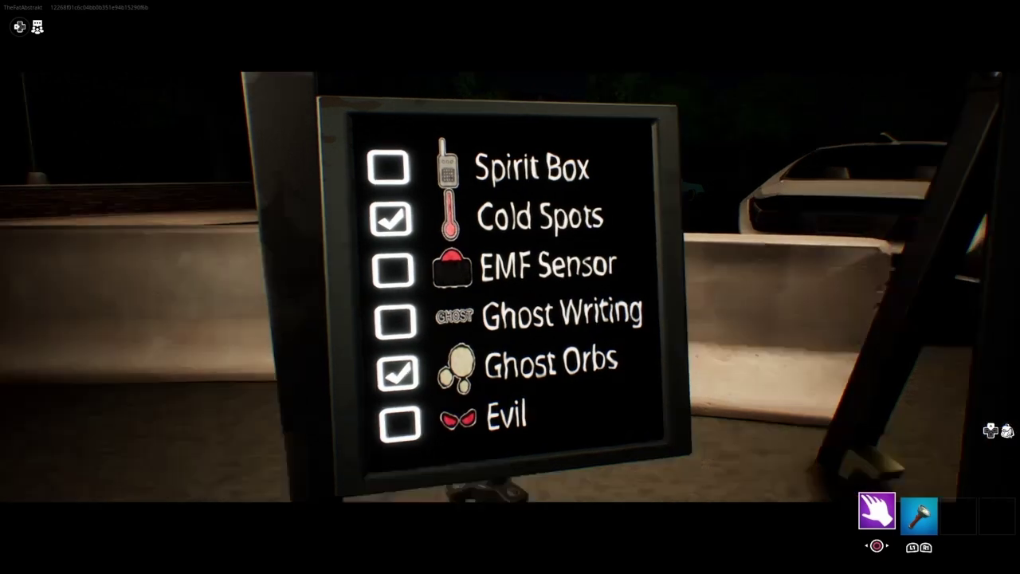
pyautogui.moveTo(510, 287); pyautogui.dragTo(398, 239)
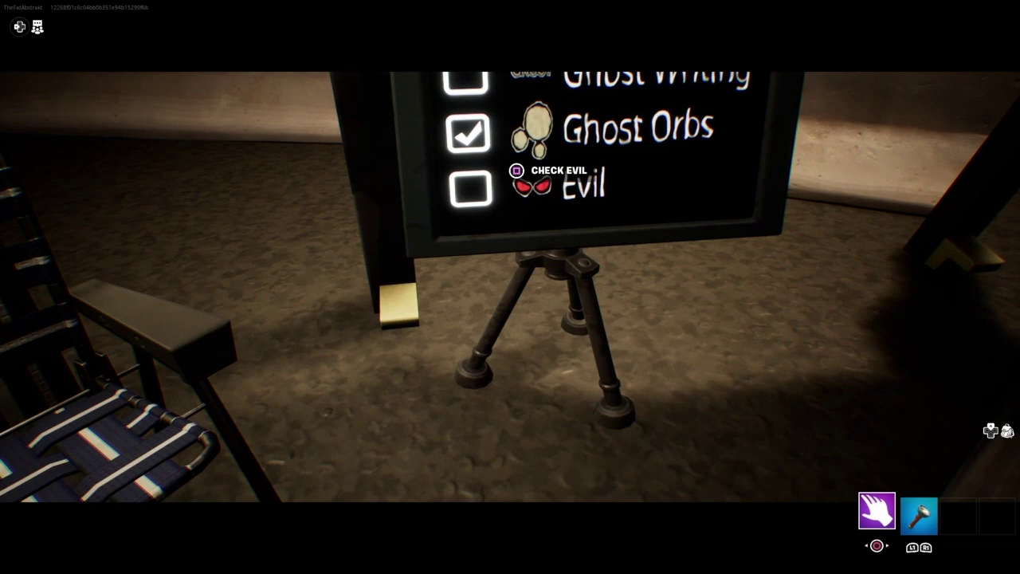
pyautogui.click(470, 188)
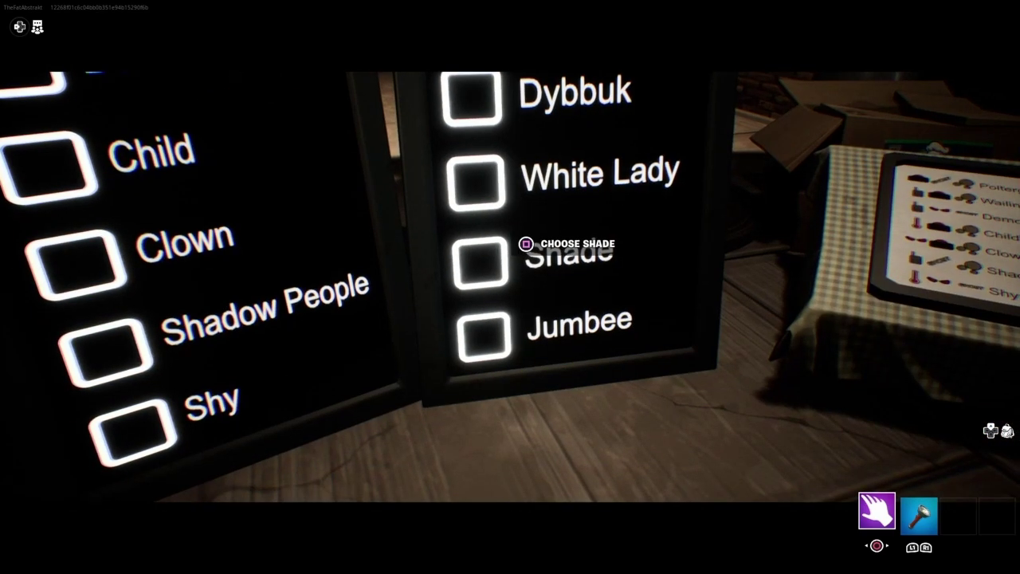
pyautogui.click(526, 243)
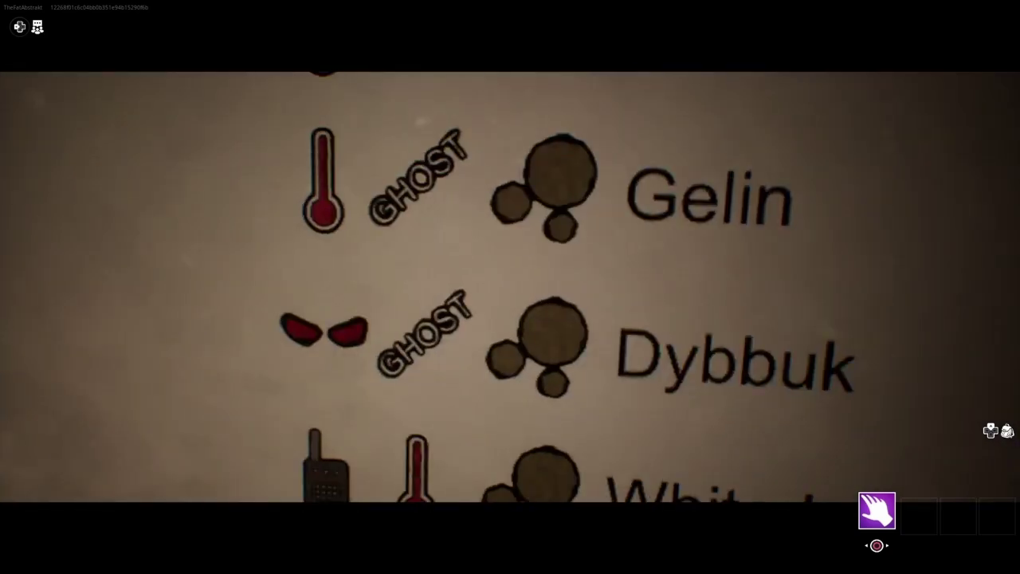
# Choose End Game from the menu to leave the match for the lobby
pyautogui.press('Escape')
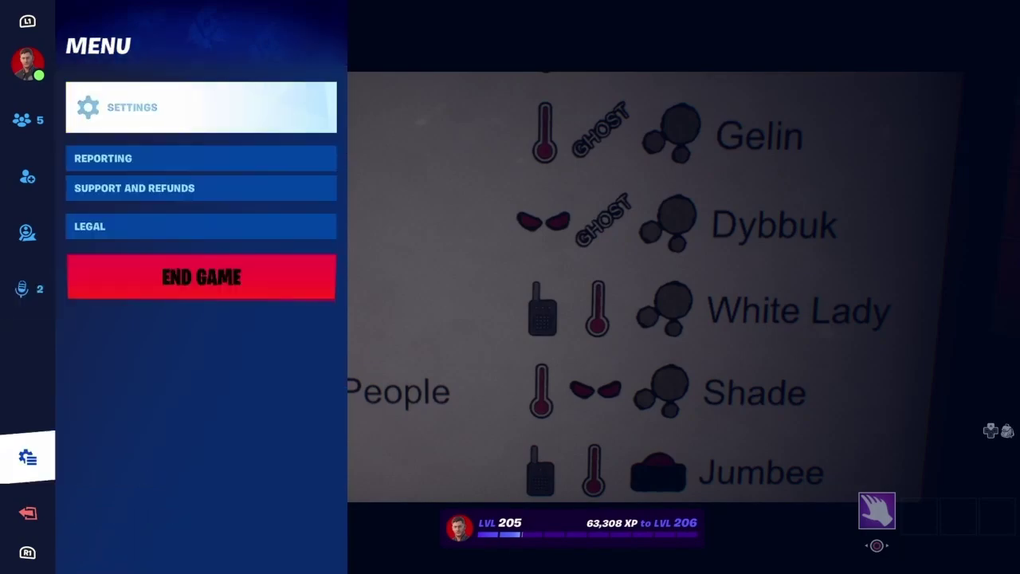
pyautogui.press('Return')
pyautogui.press('Return')
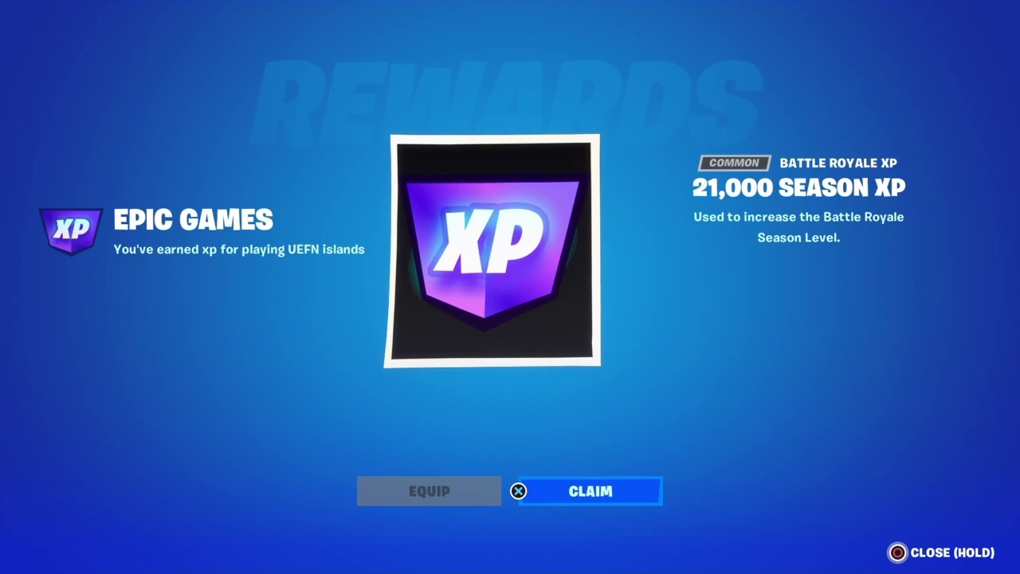
# Dismiss the XP reward, rotate the character in the Locker, then page back through lobby tabs
pyautogui.press('Return')
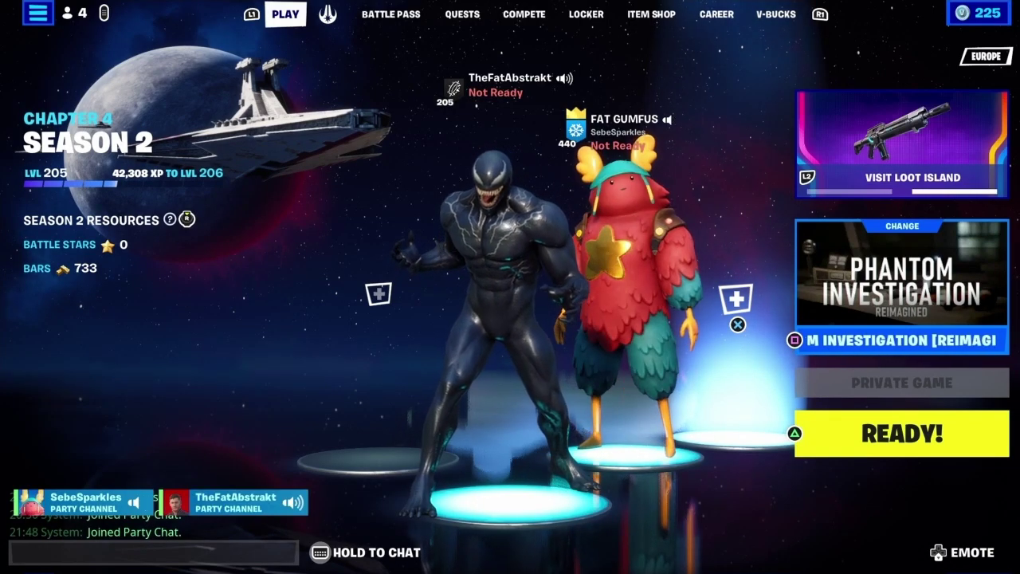
pyautogui.press('Escape')
pyautogui.press('l')
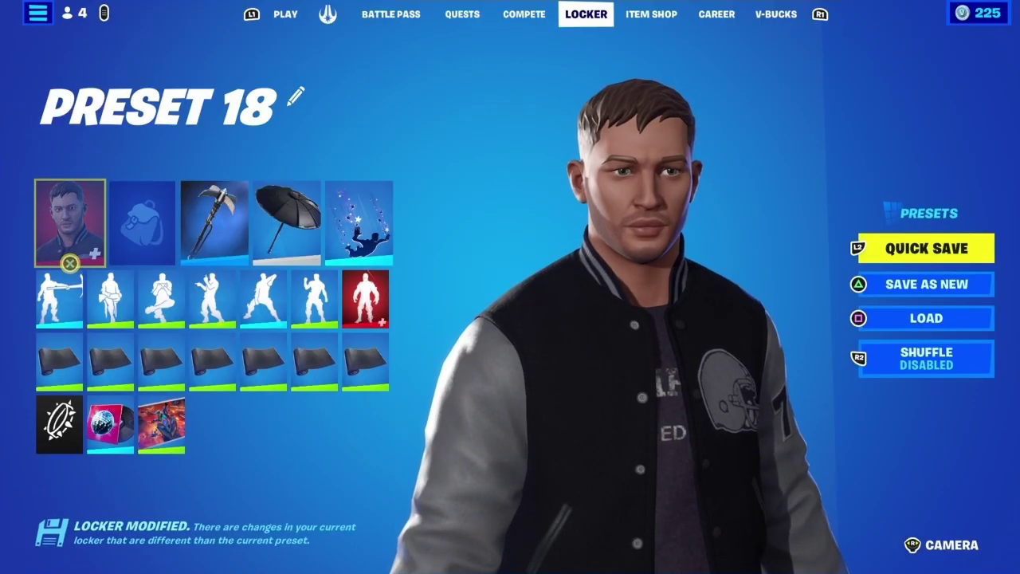
pyautogui.moveTo(605, 319); pyautogui.dragTo(717, 319)
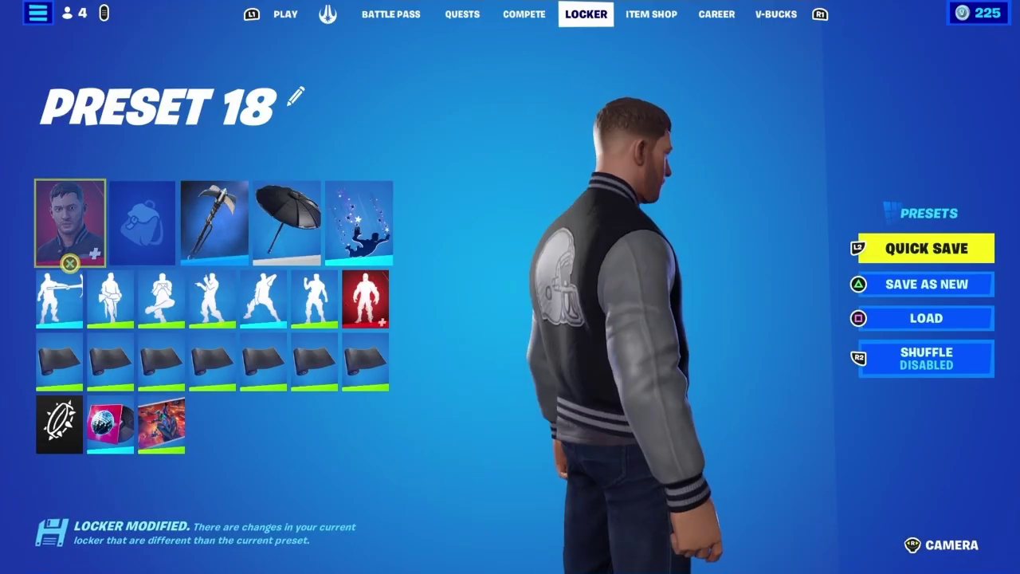
pyautogui.press('pageup')
pyautogui.press('pageup')
pyautogui.press('pageup')
pyautogui.press('pageup')
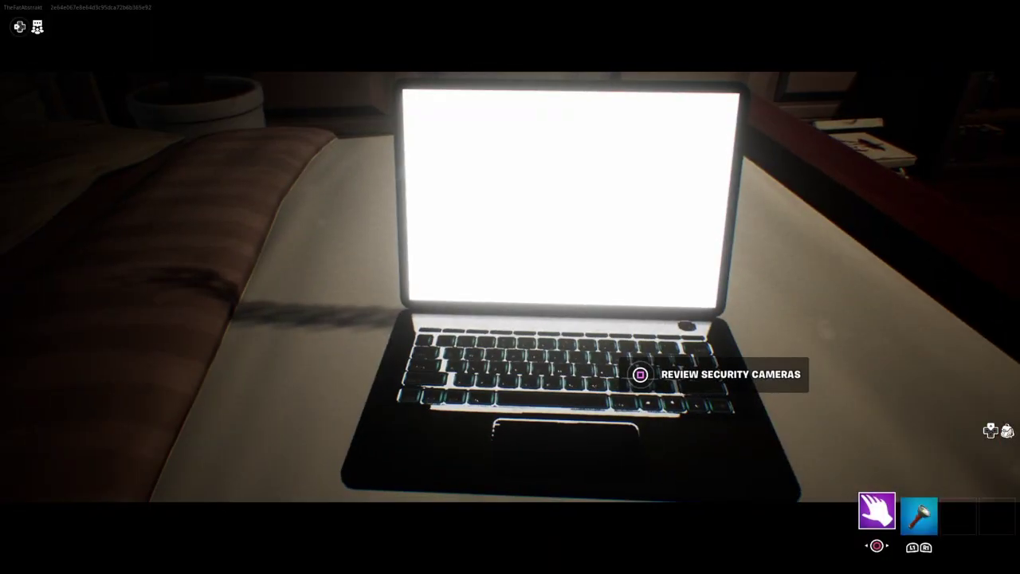
# Review the security camera feeds, then look around the dark room and hit the light switch
pyautogui.press('e')
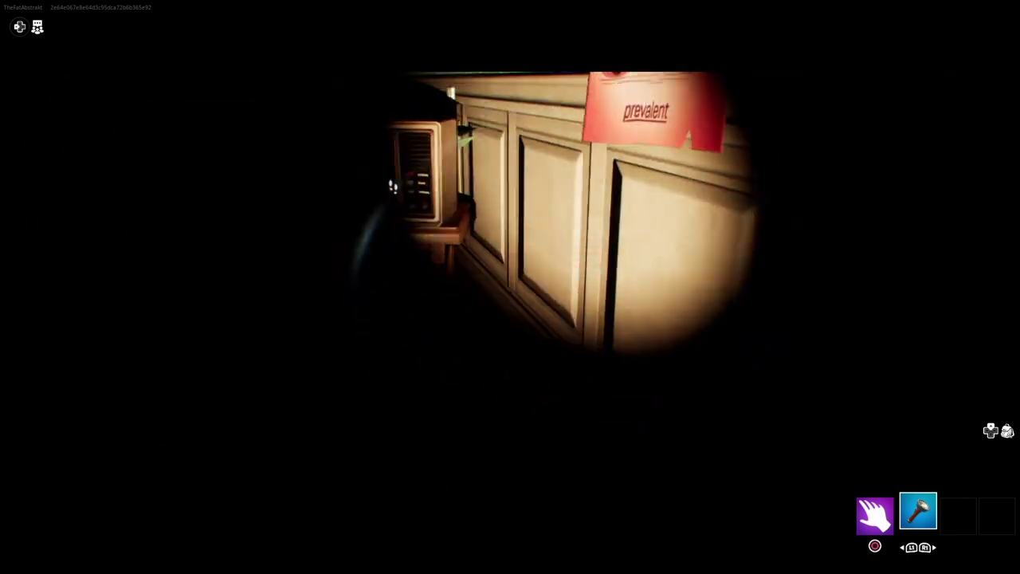
pyautogui.moveTo(510, 287); pyautogui.dragTo(510, 398)
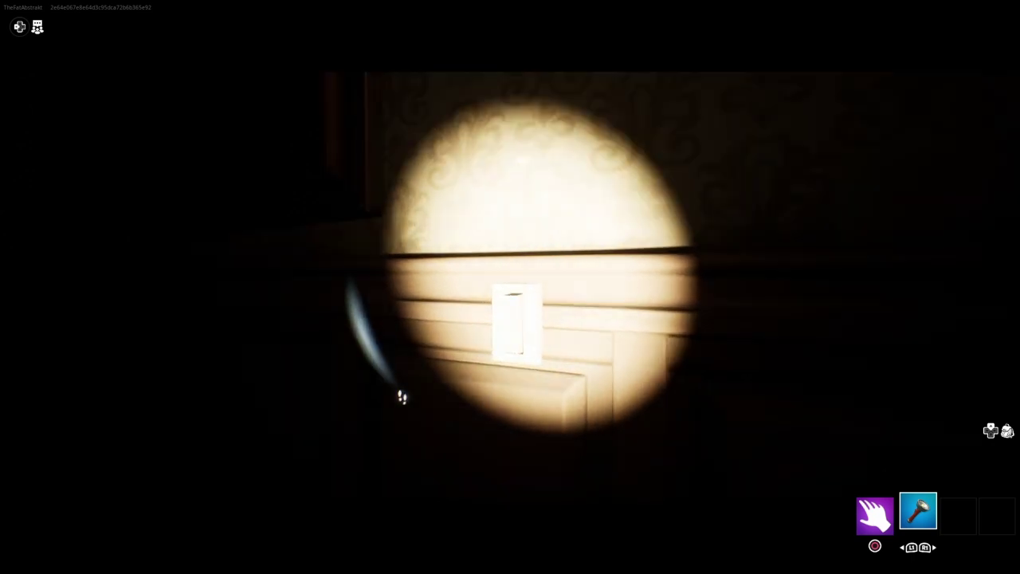
pyautogui.click(510, 287)
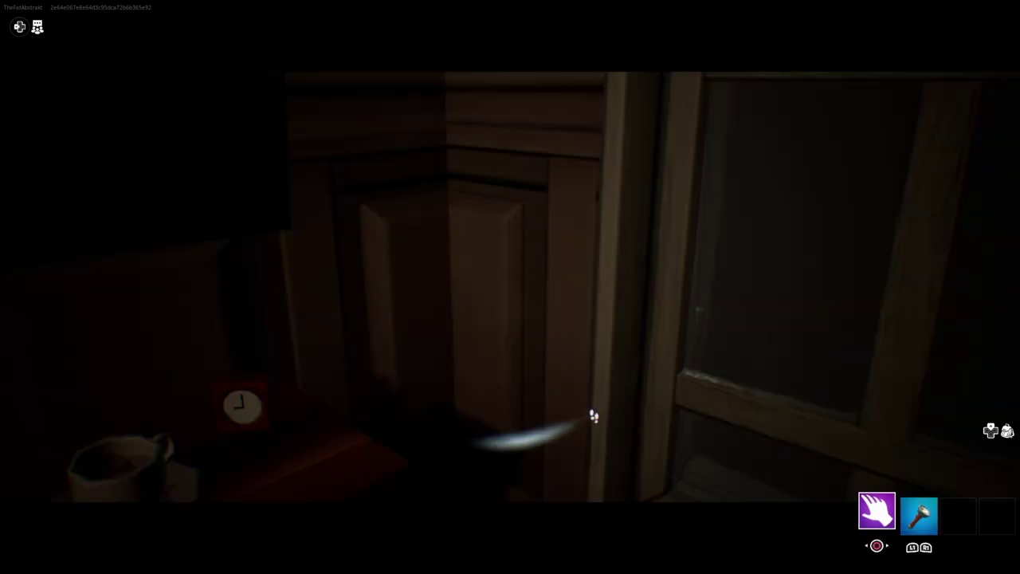
# Exit the light-switch close-up view
pyautogui.press('Escape')
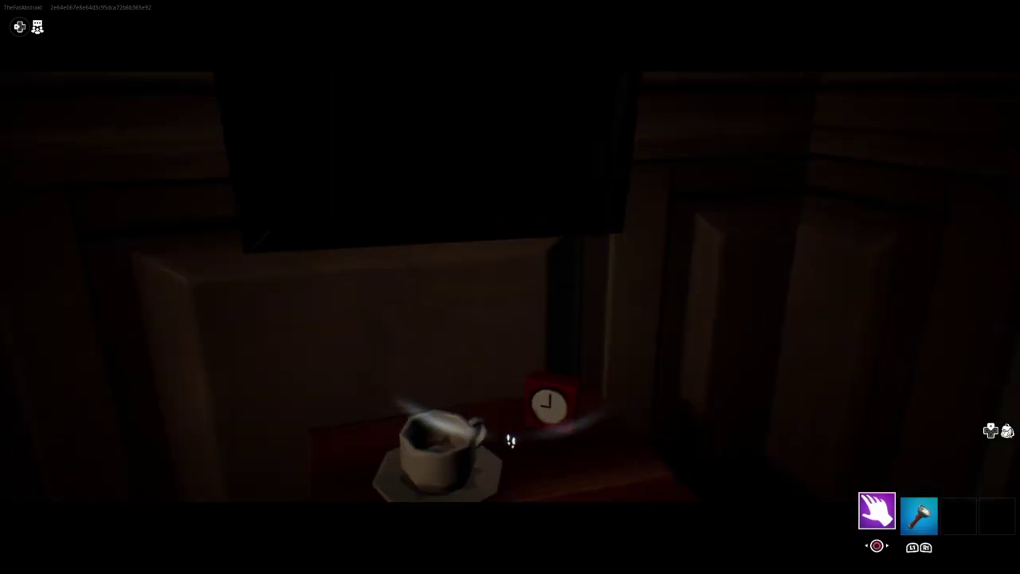